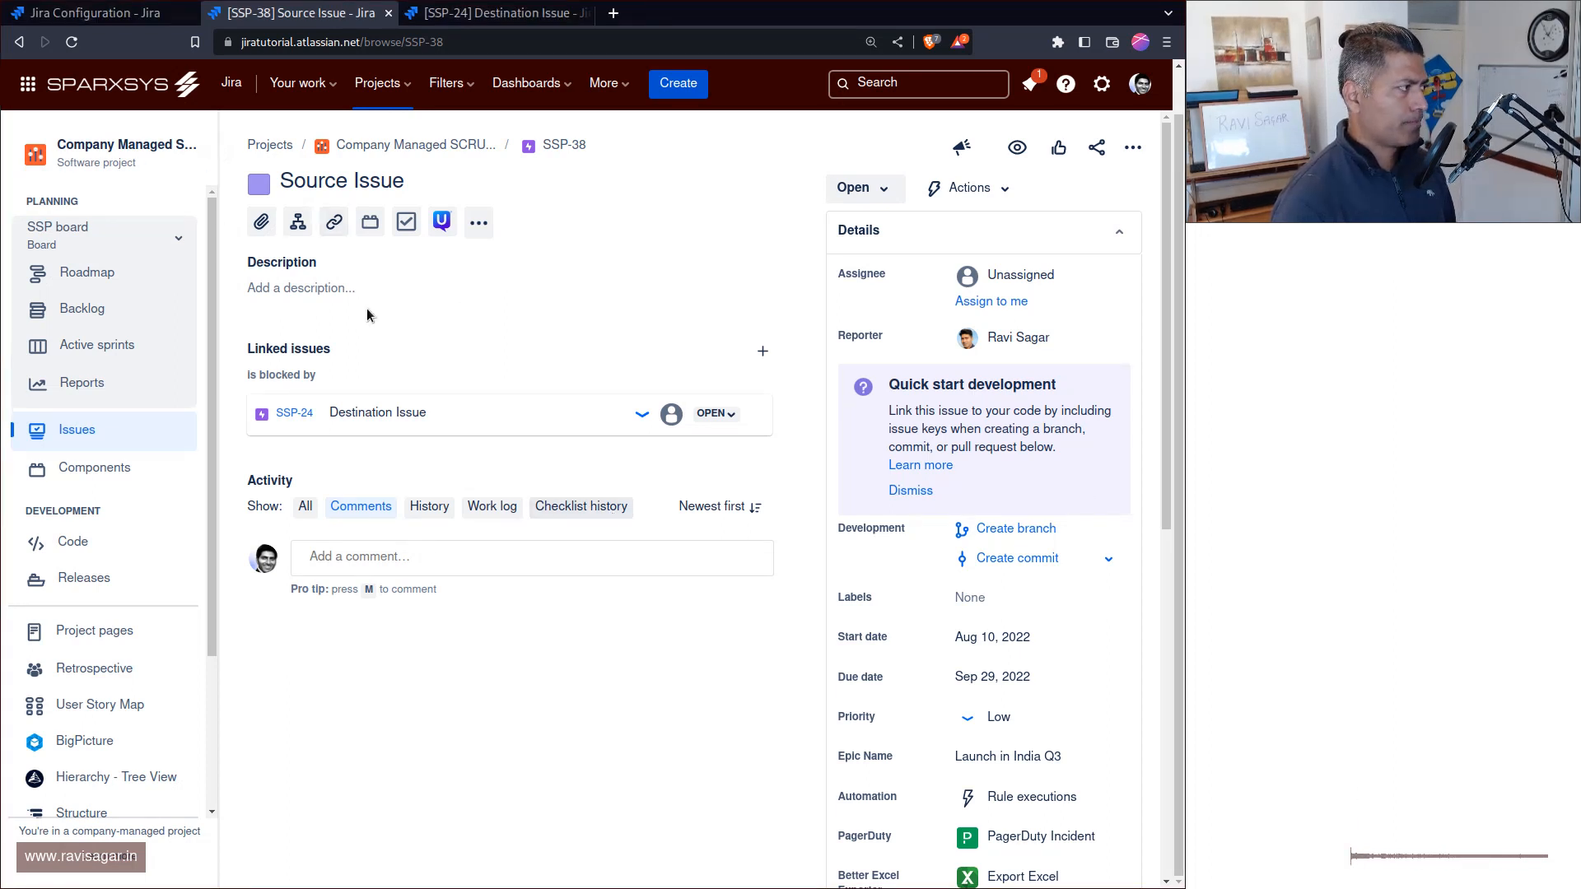
Step: Collapse the project sidebar on Source Issue SSP-38 and Destination Issue SSP-24, and compare how the two issues are linked
left_click(221, 153)
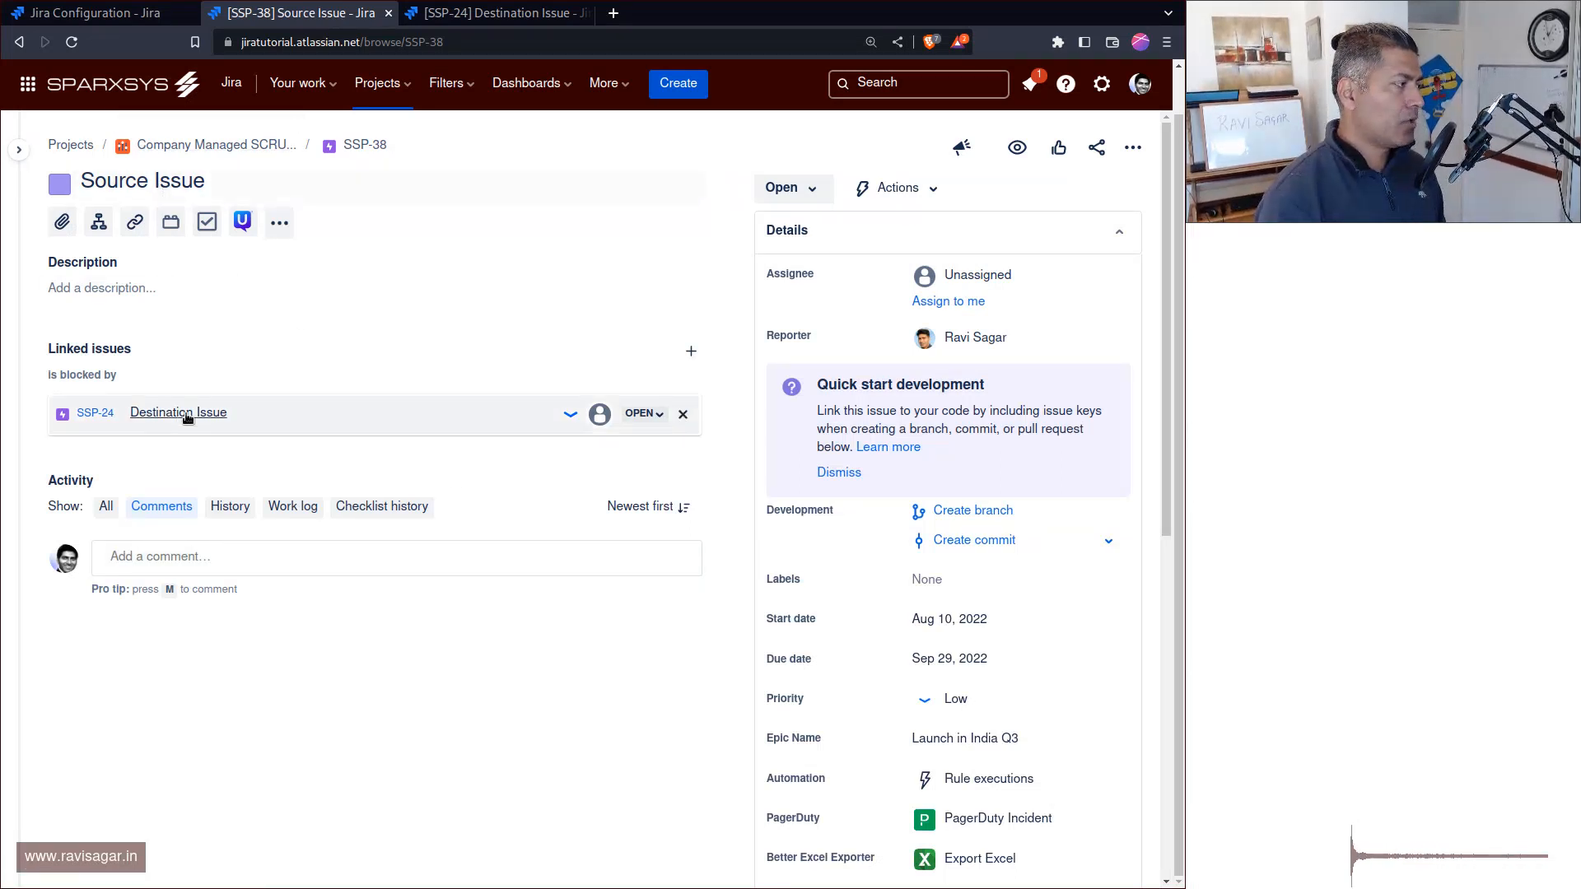
left_click(494, 13)
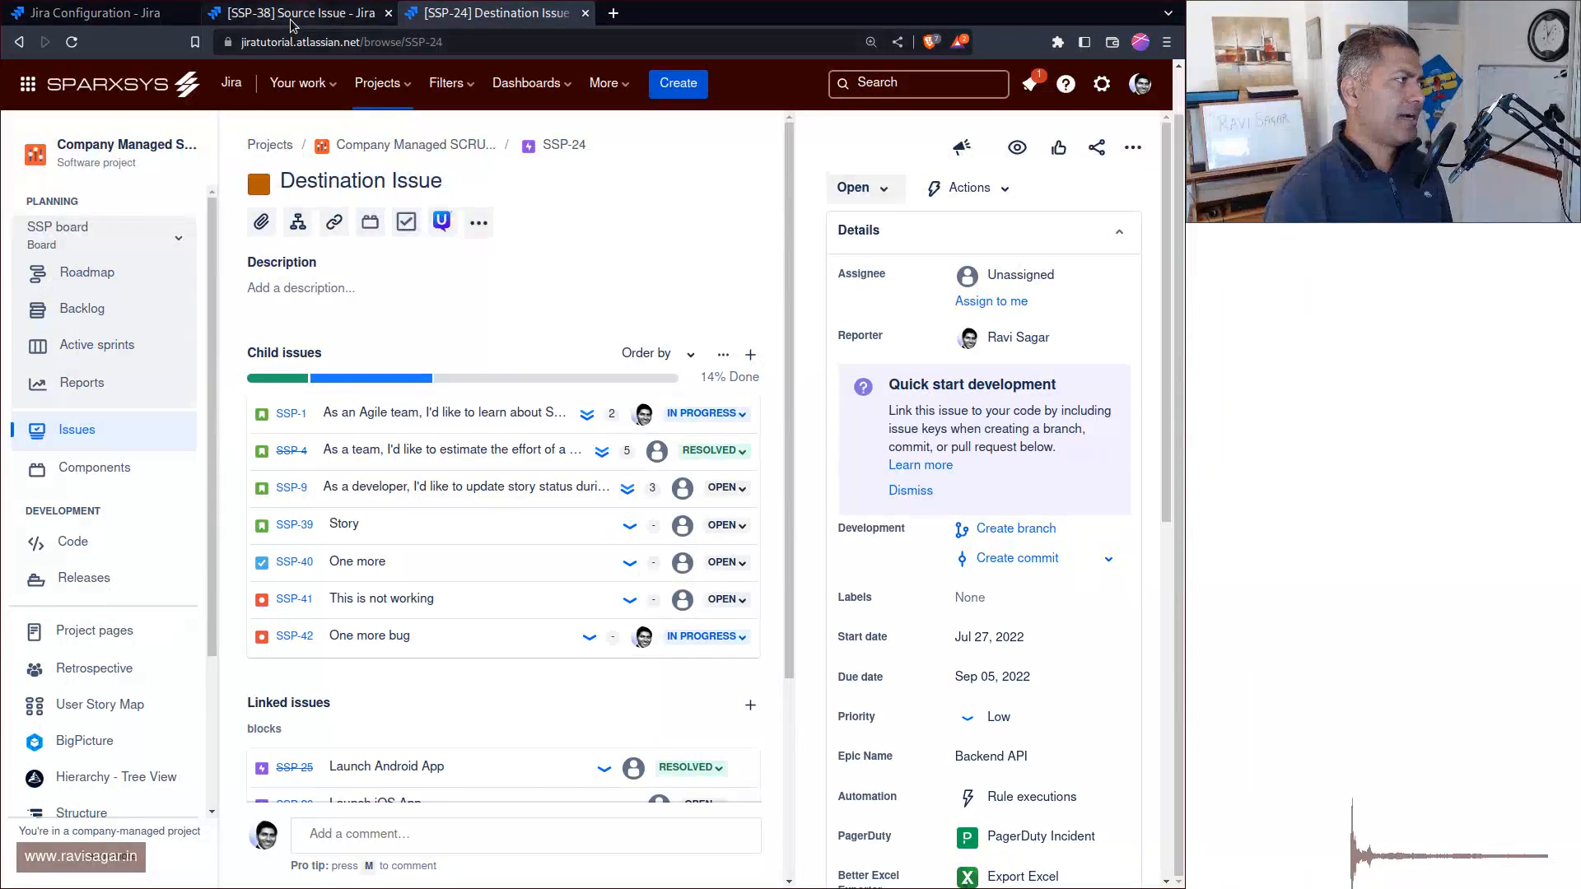
left_click(300, 13)
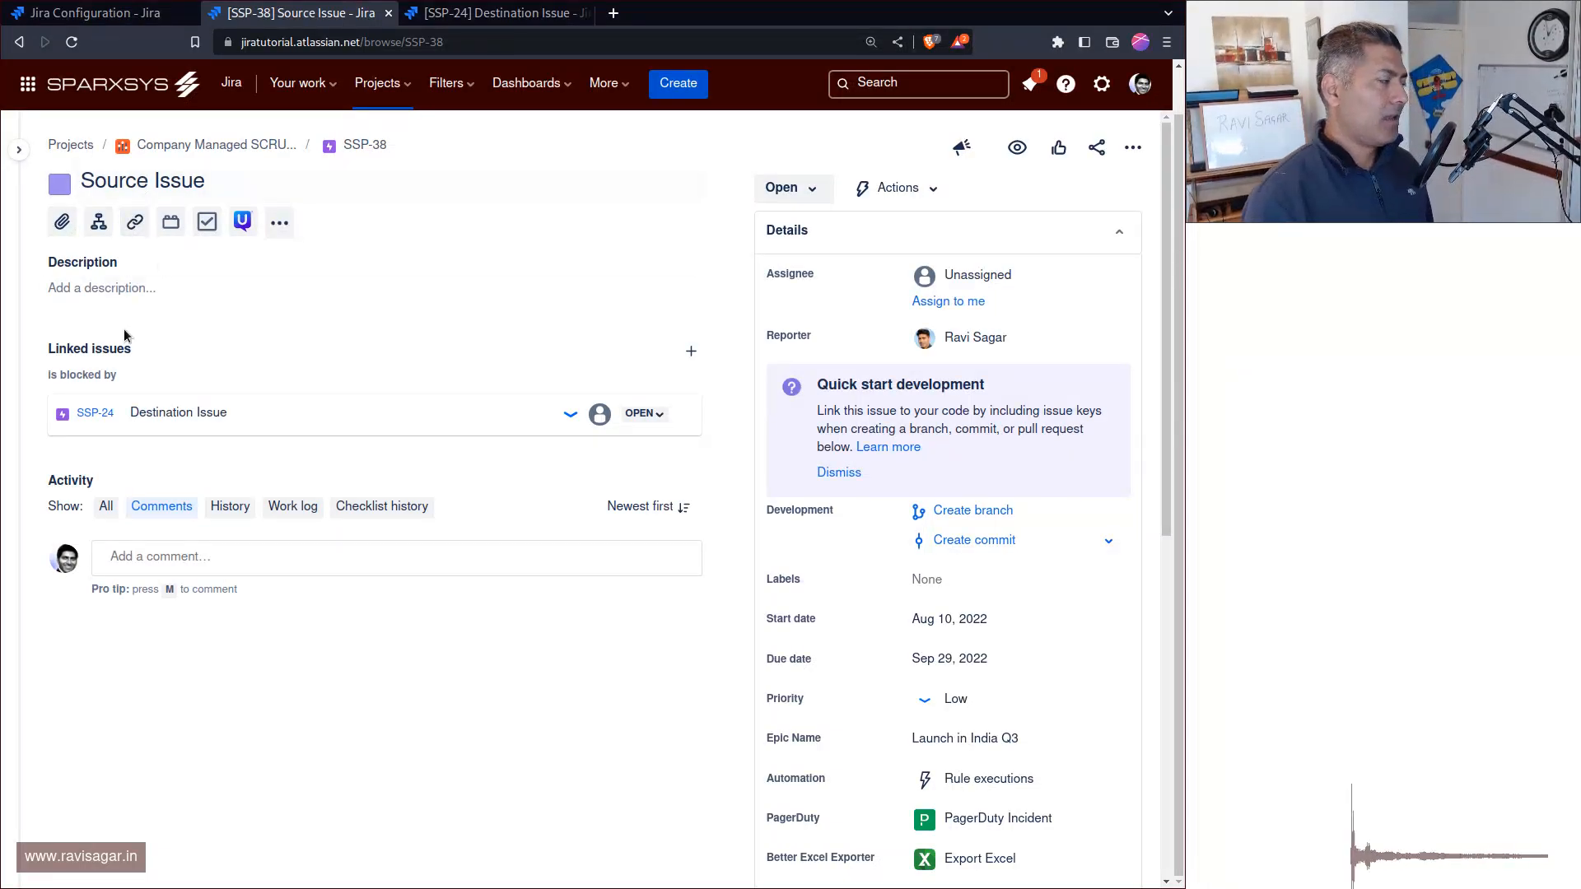
triple_click(97, 377)
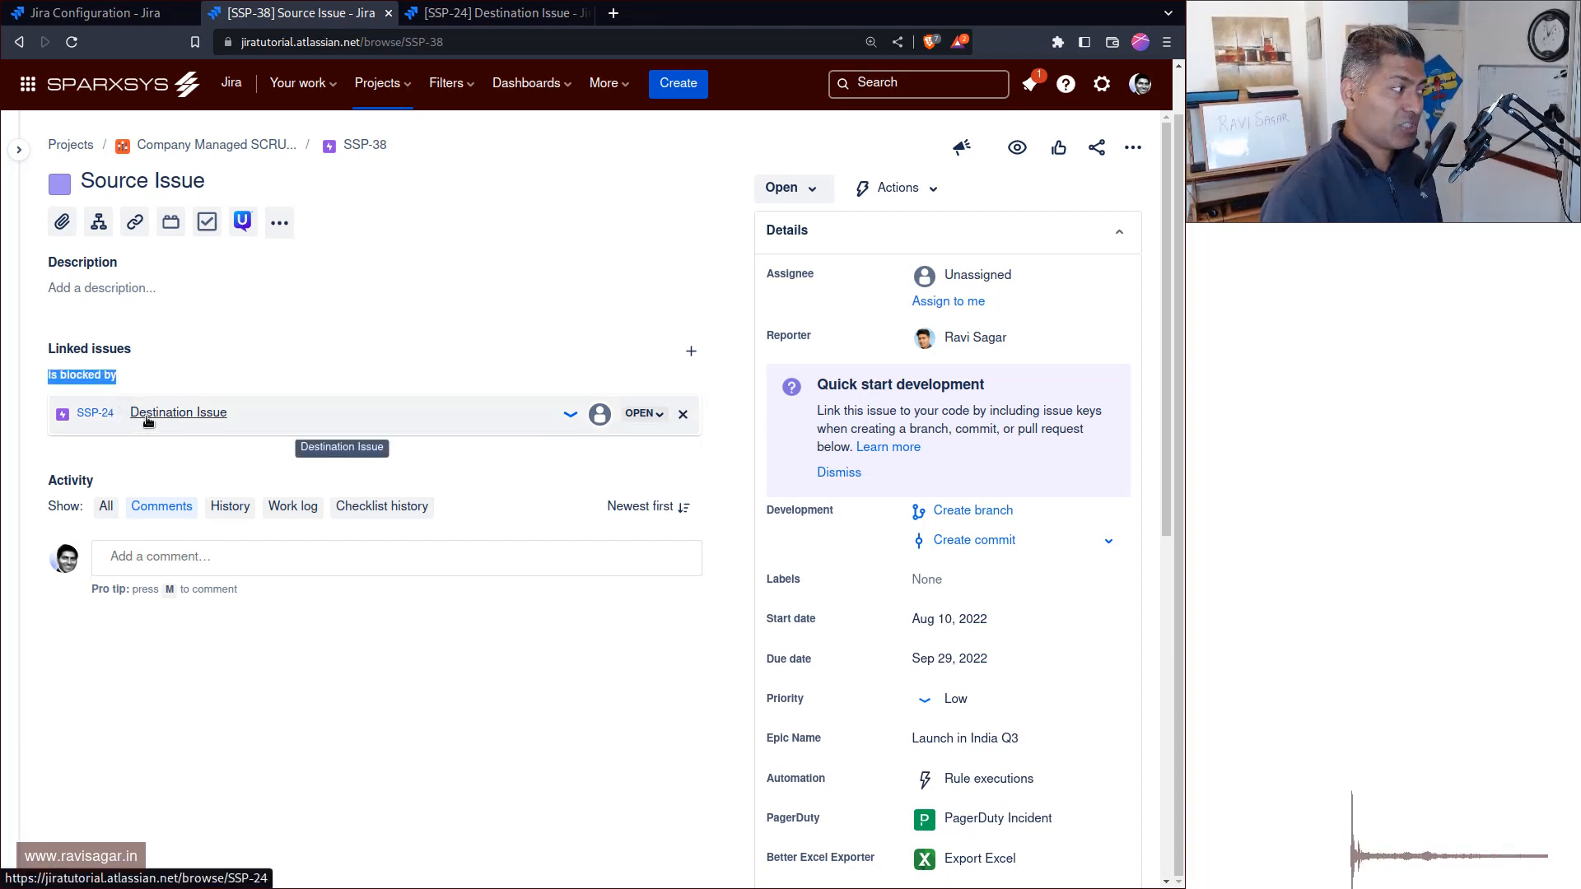
left_click(503, 13)
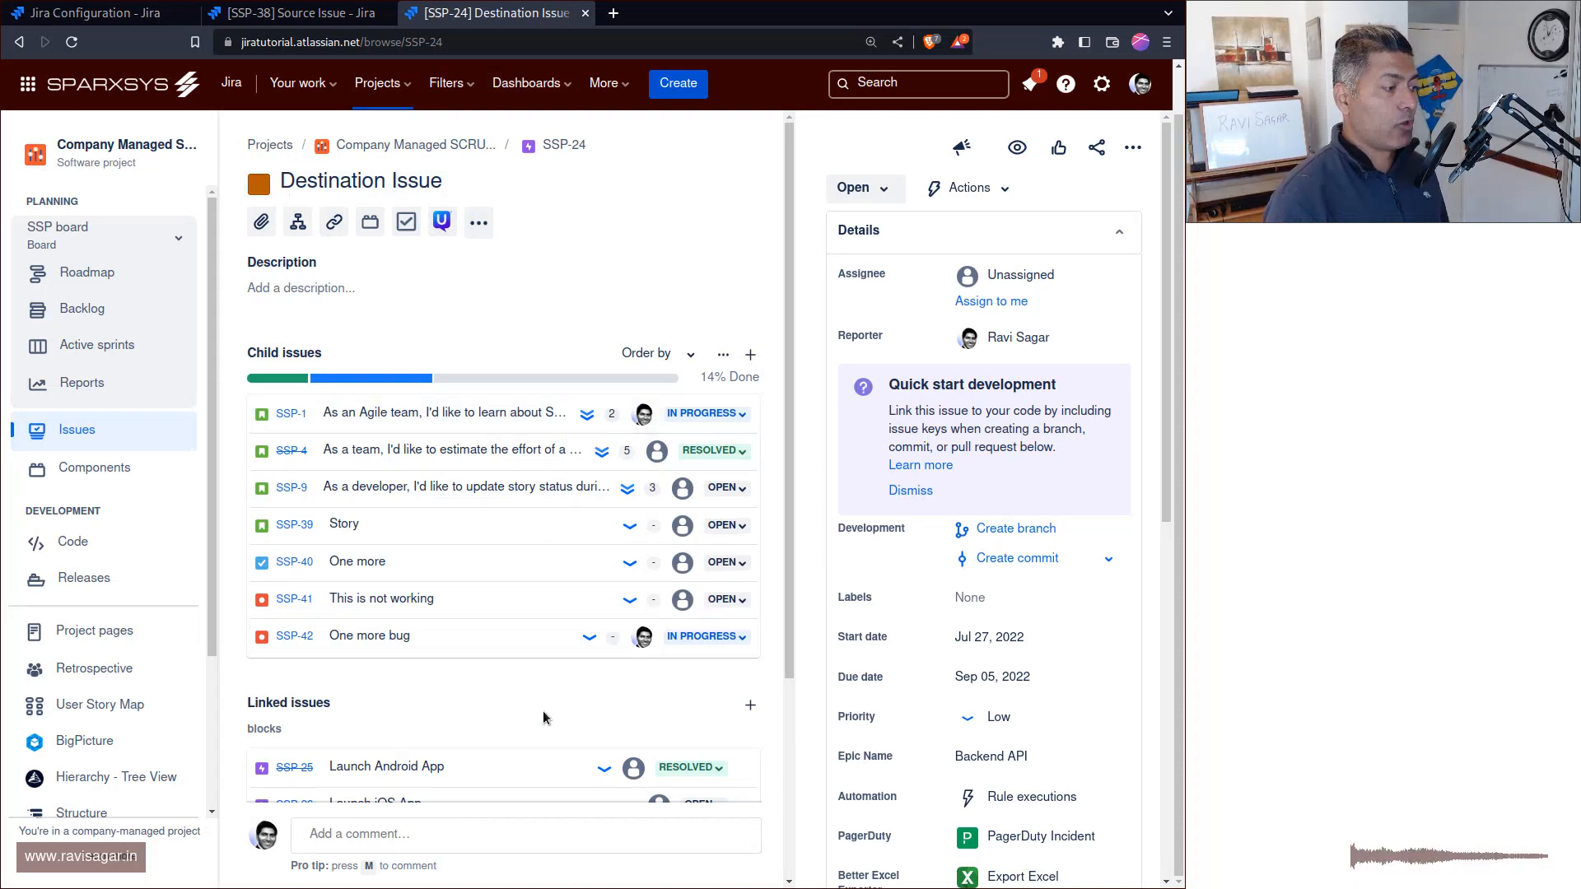
left_click(219, 151)
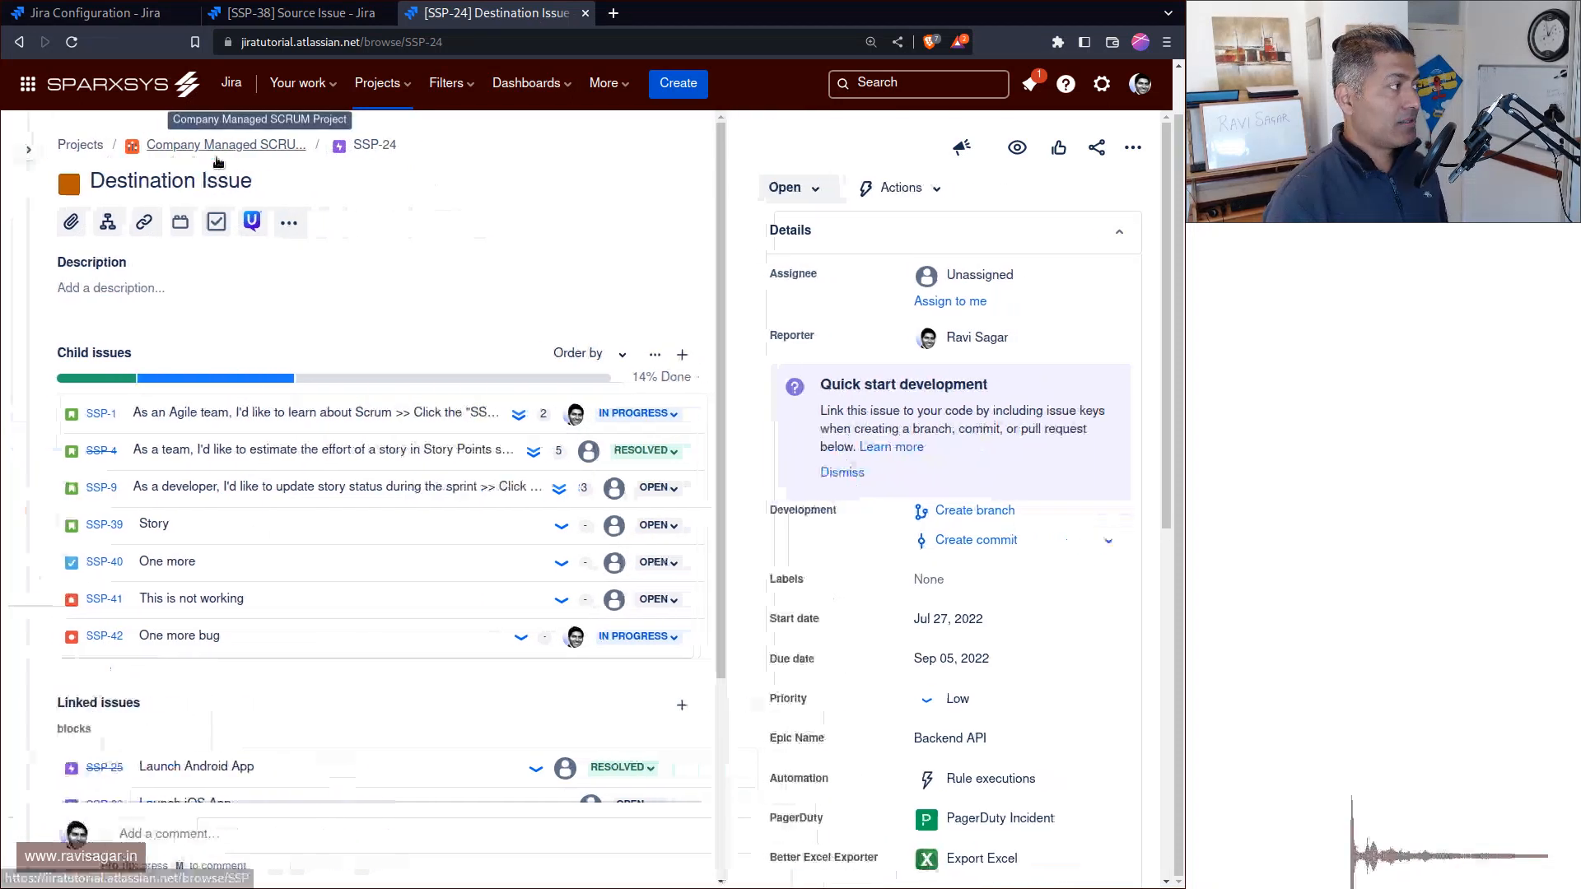
scroll(304, 412, "down", 2)
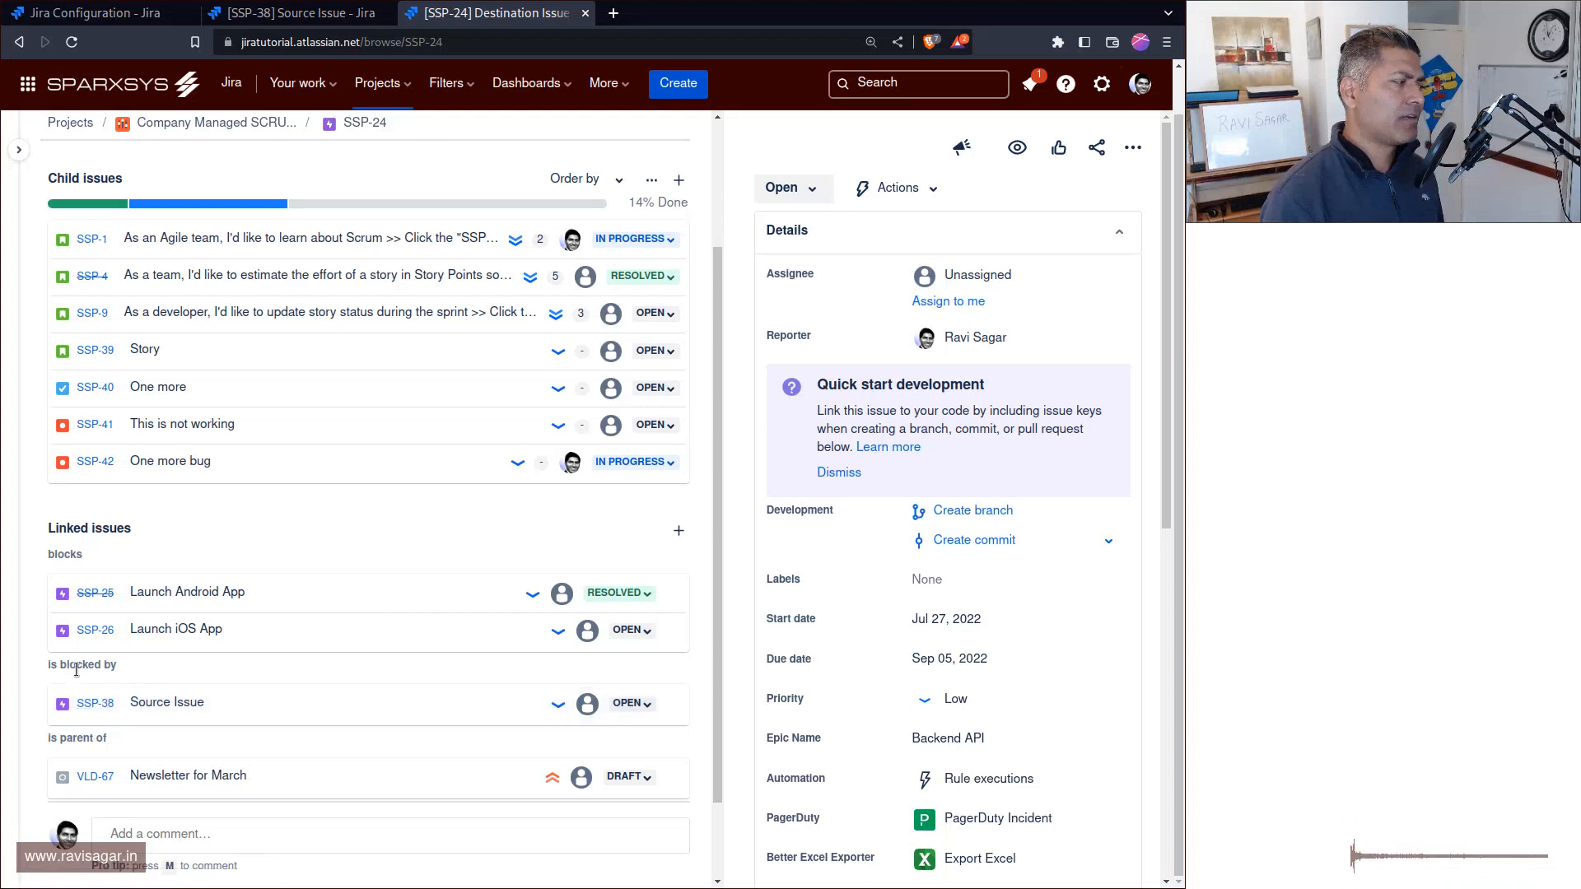
Step: Reload Destination Issue SSP-24 and check its linked issues against the link shown on Source Issue SSP-38
left_click(298, 14)
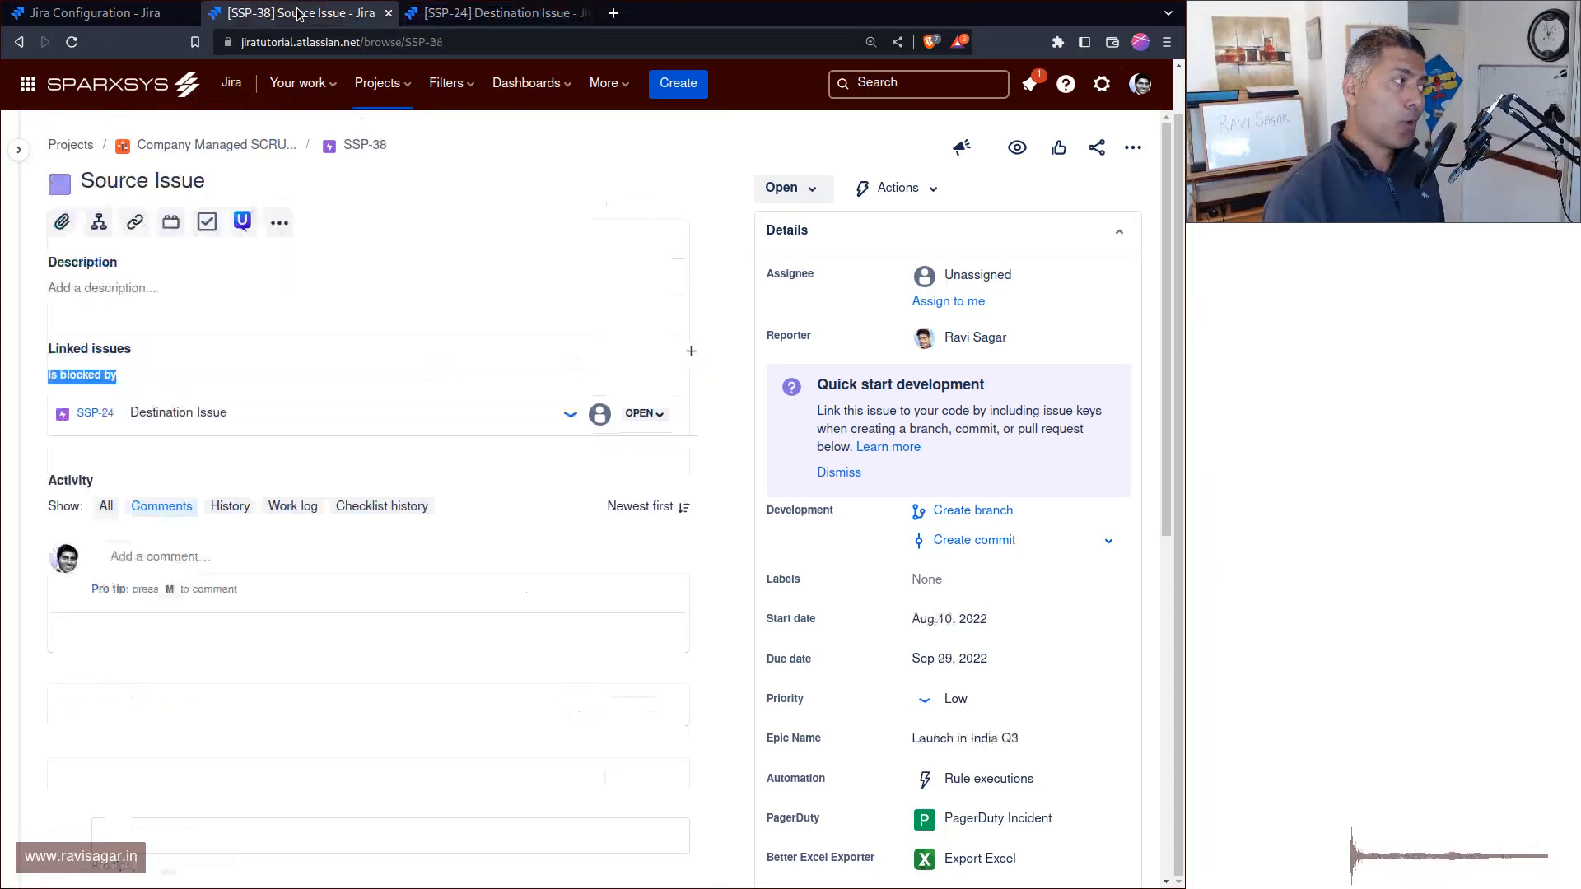
left_click(461, 13)
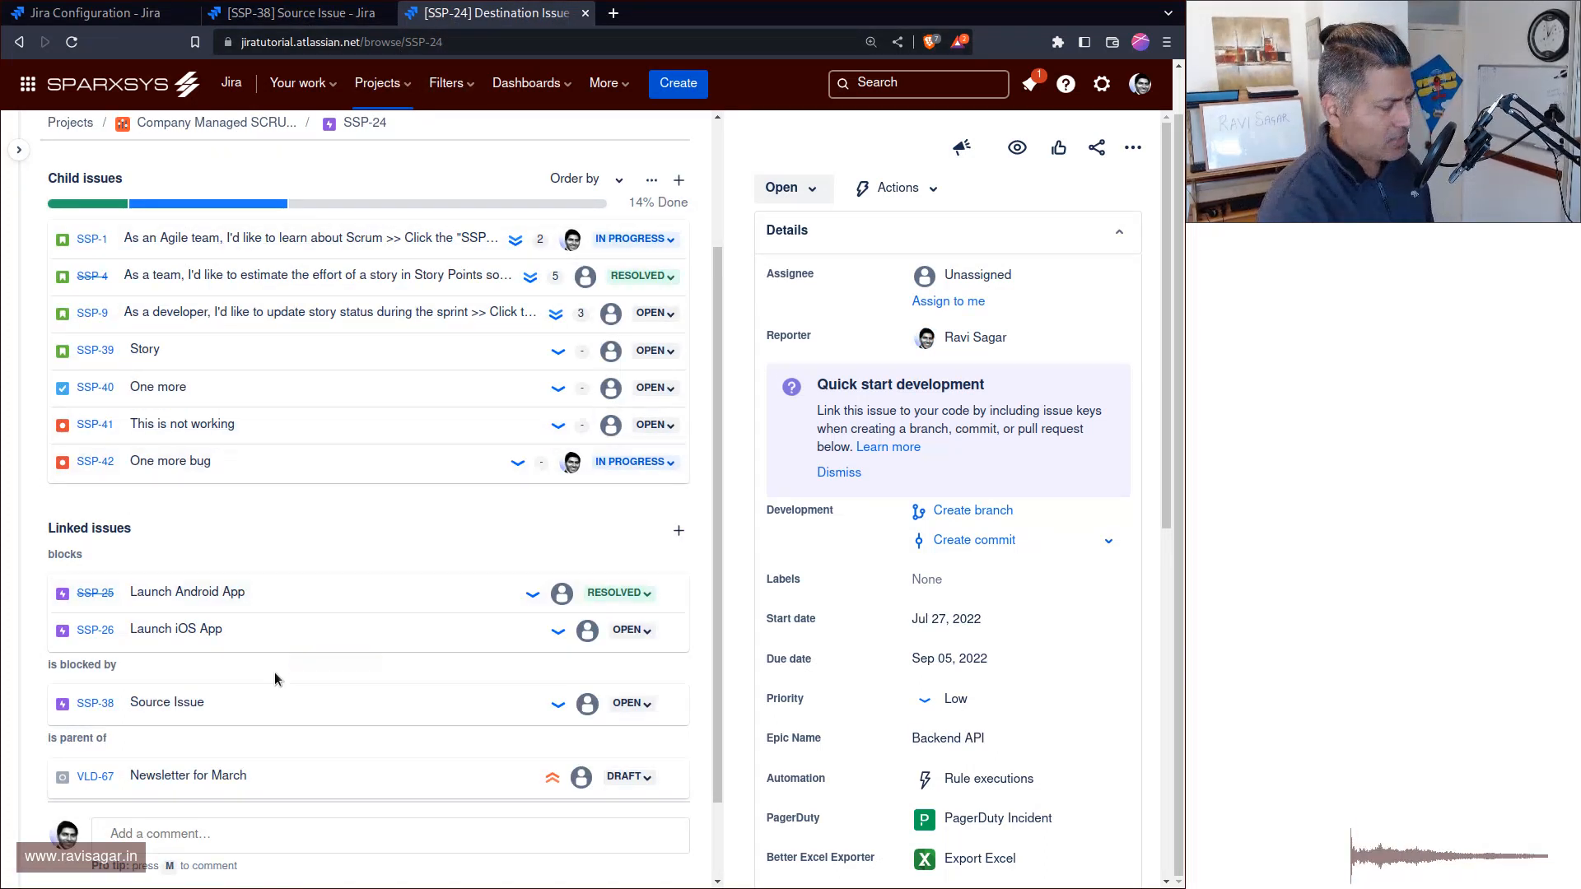
key("F5")
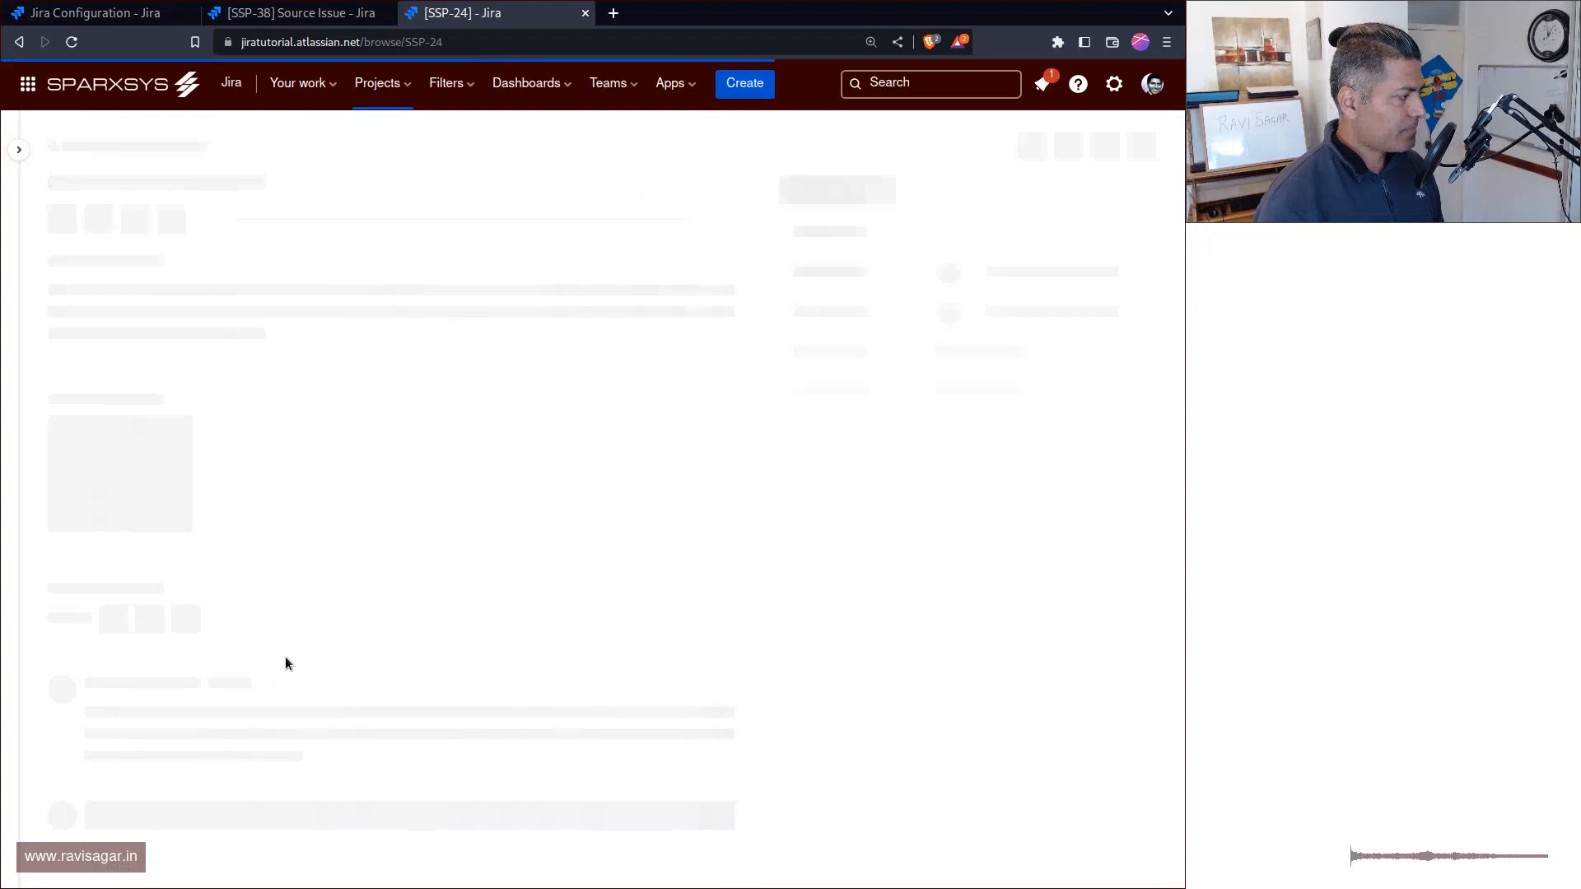
left_click(318, 13)
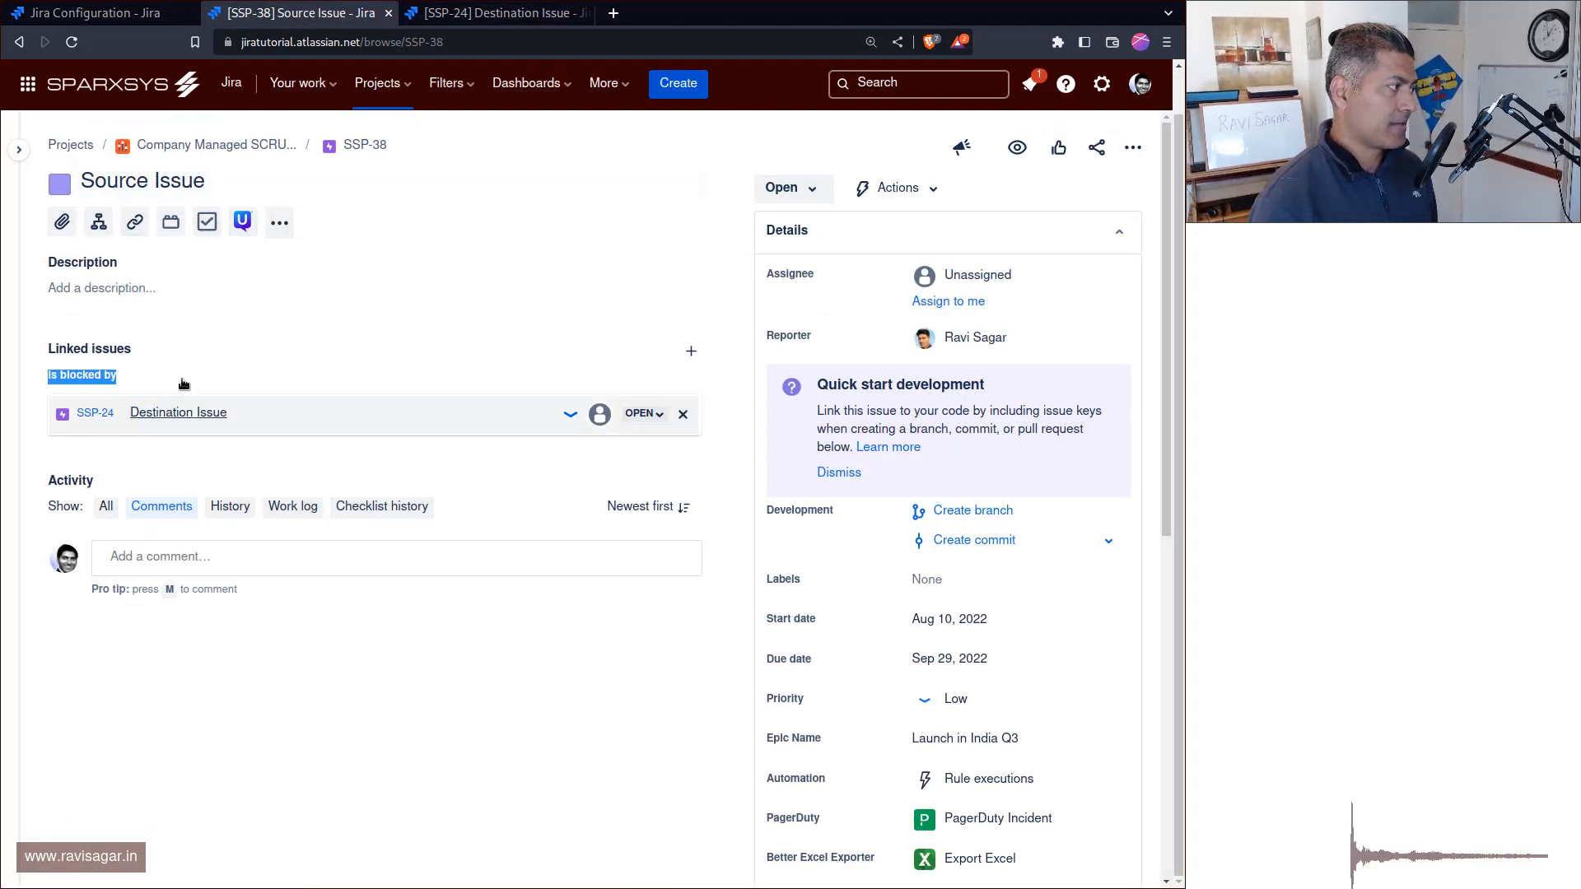
left_click(513, 23)
scroll(425, 329, "down", 3)
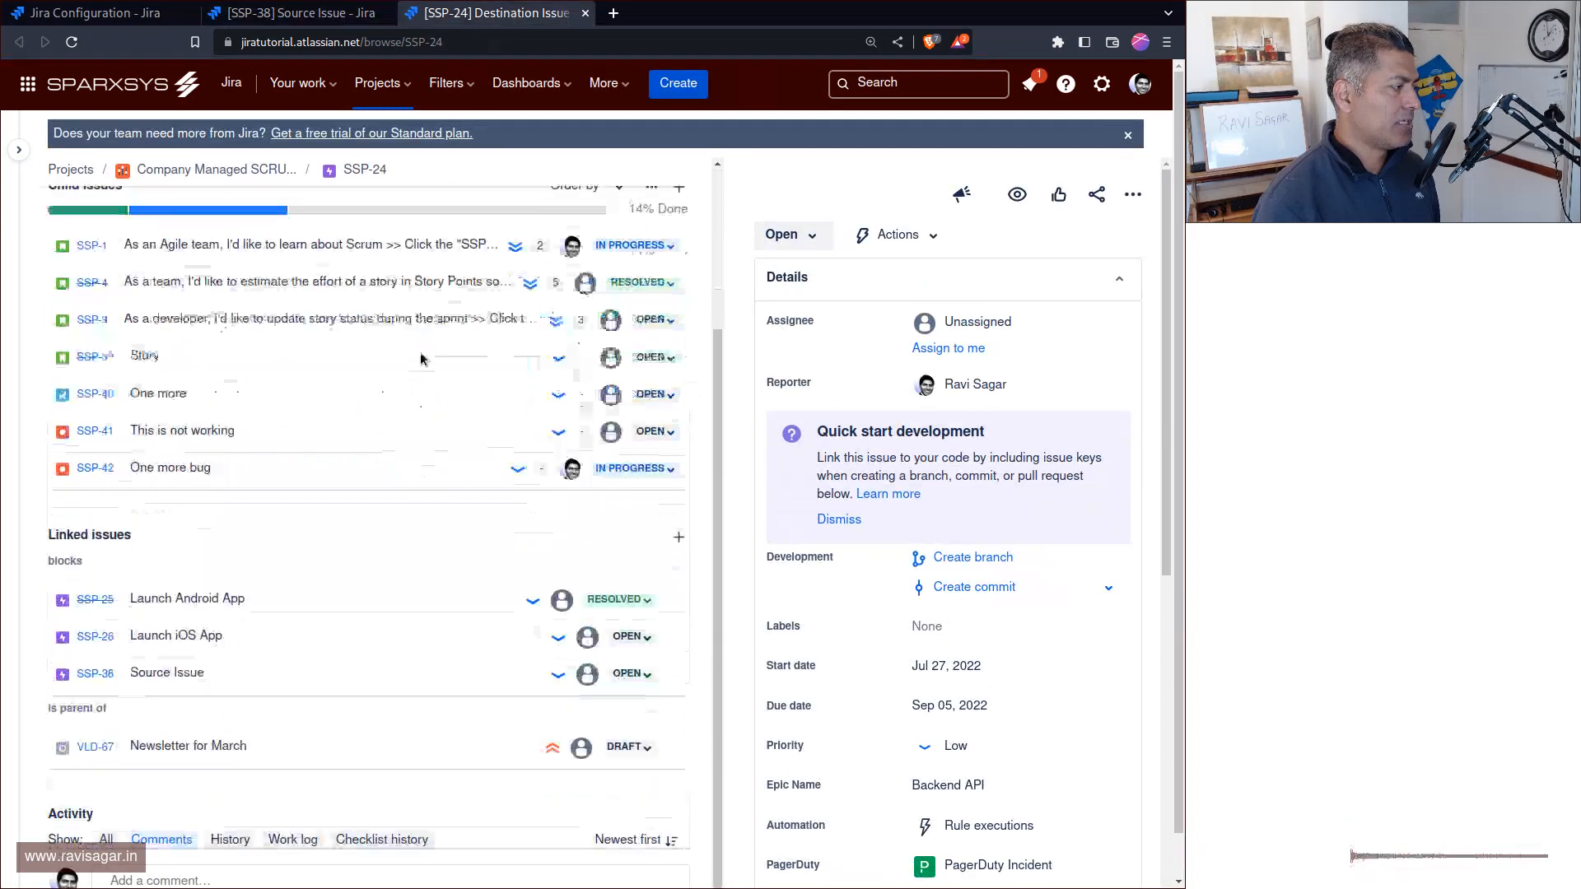
scroll(417, 364, "down", 1)
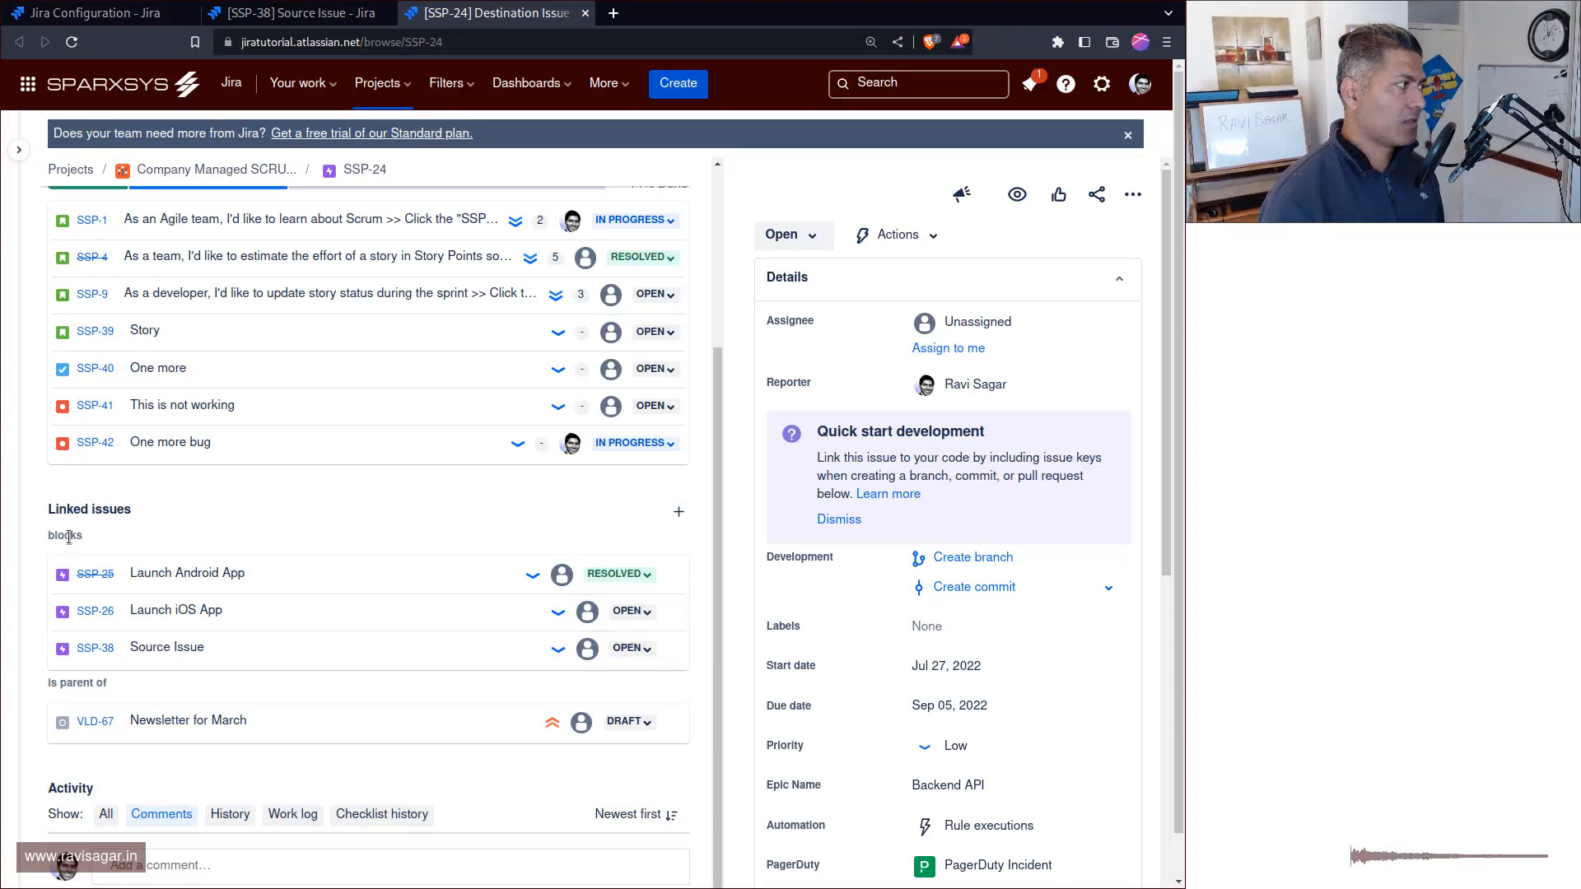
Step: Remove the link to SSP-24 from Source Issue SSP-38
left_click(361, 14)
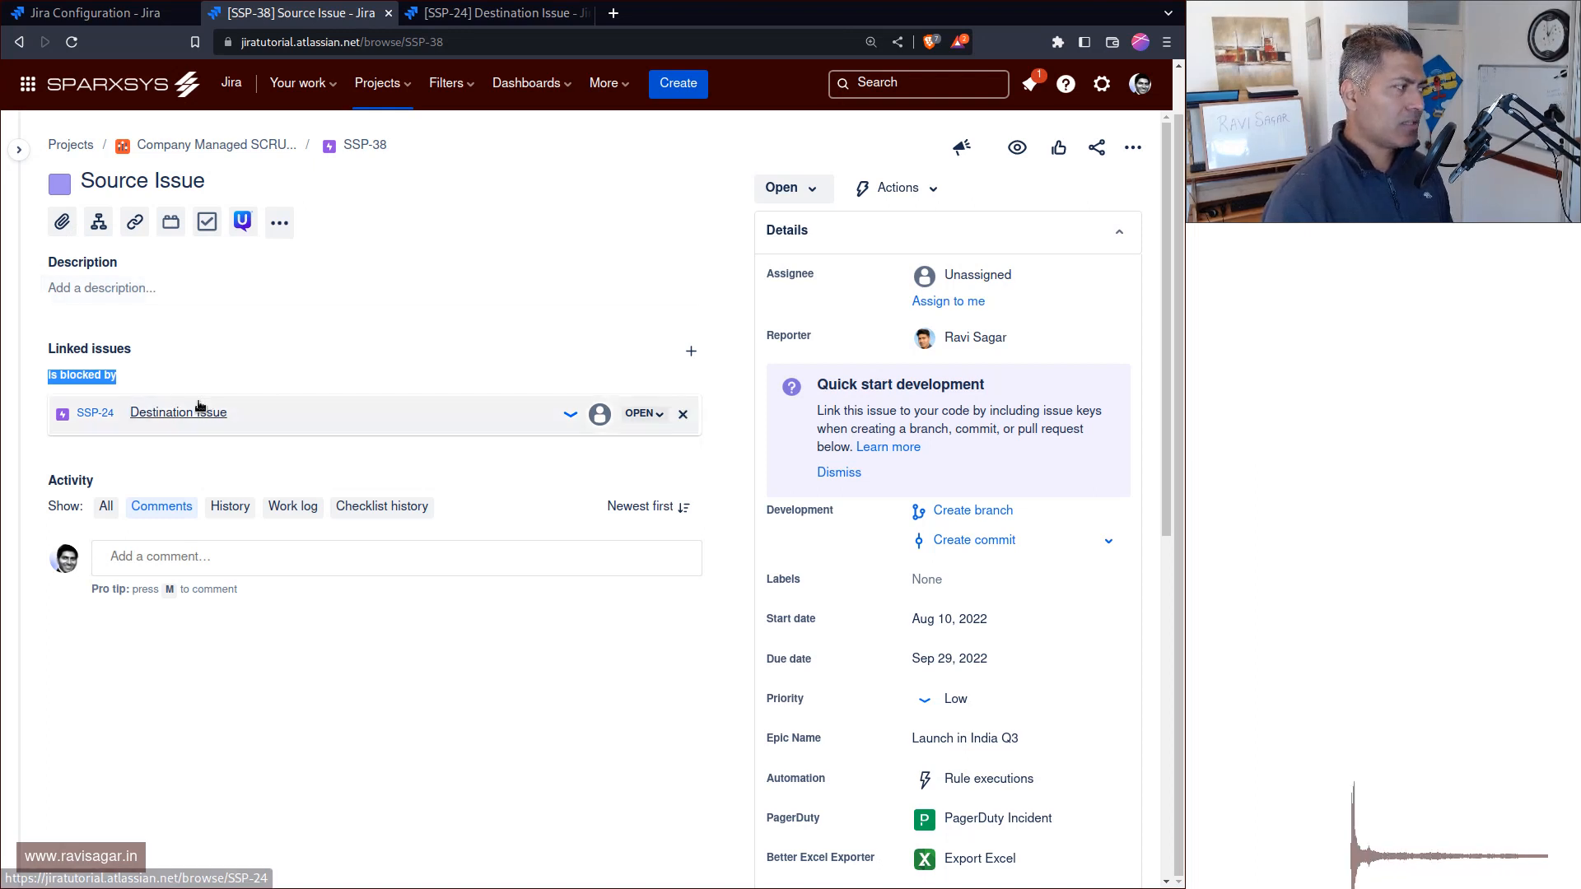
left_click(684, 413)
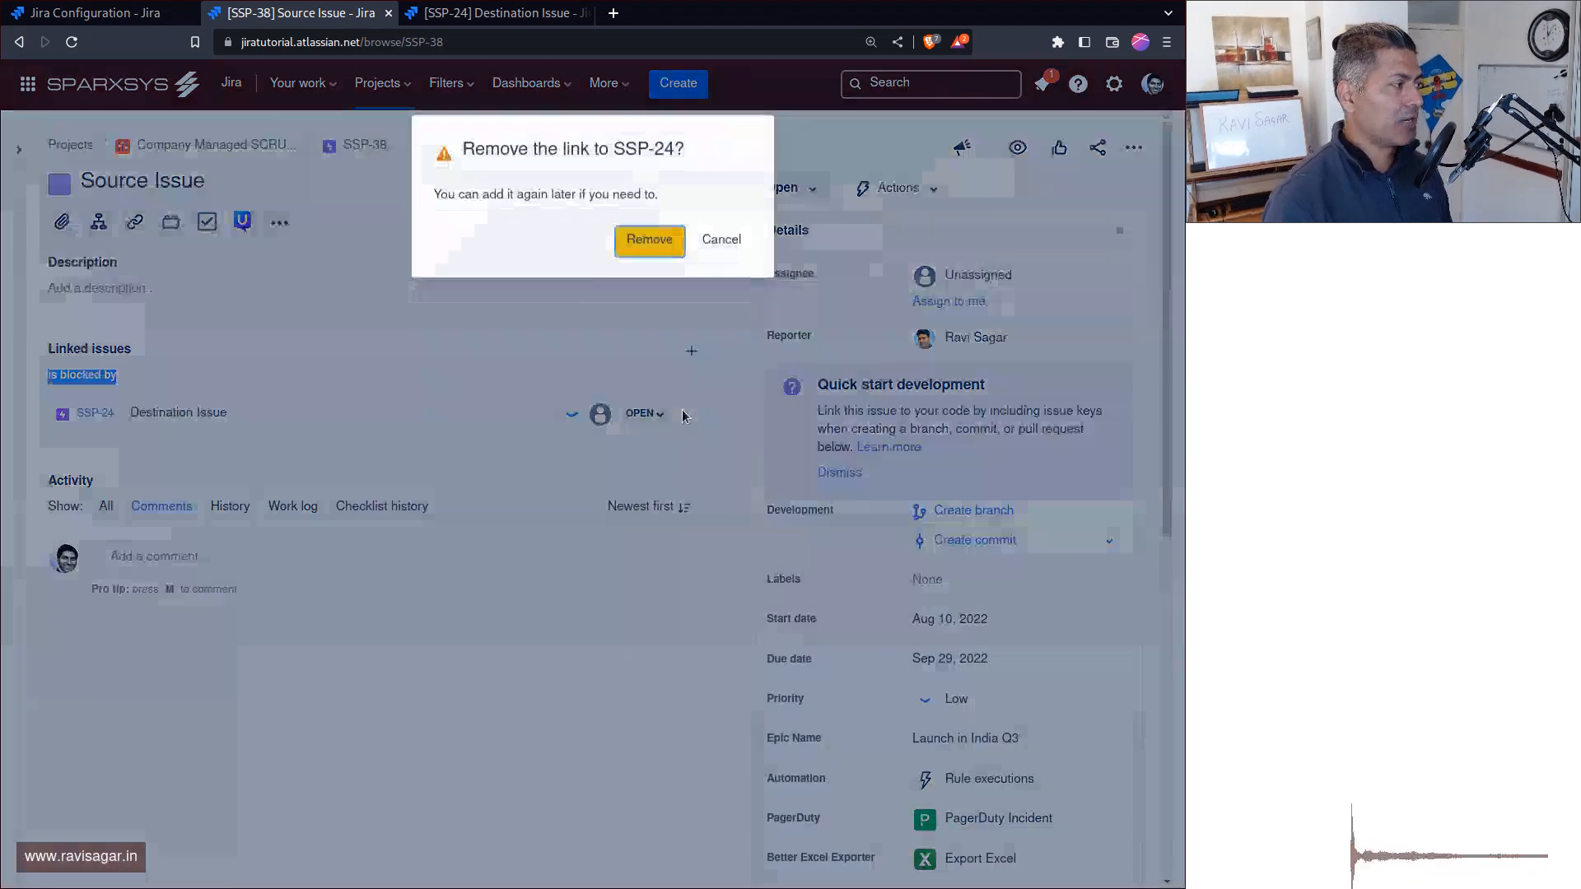
left_click(646, 239)
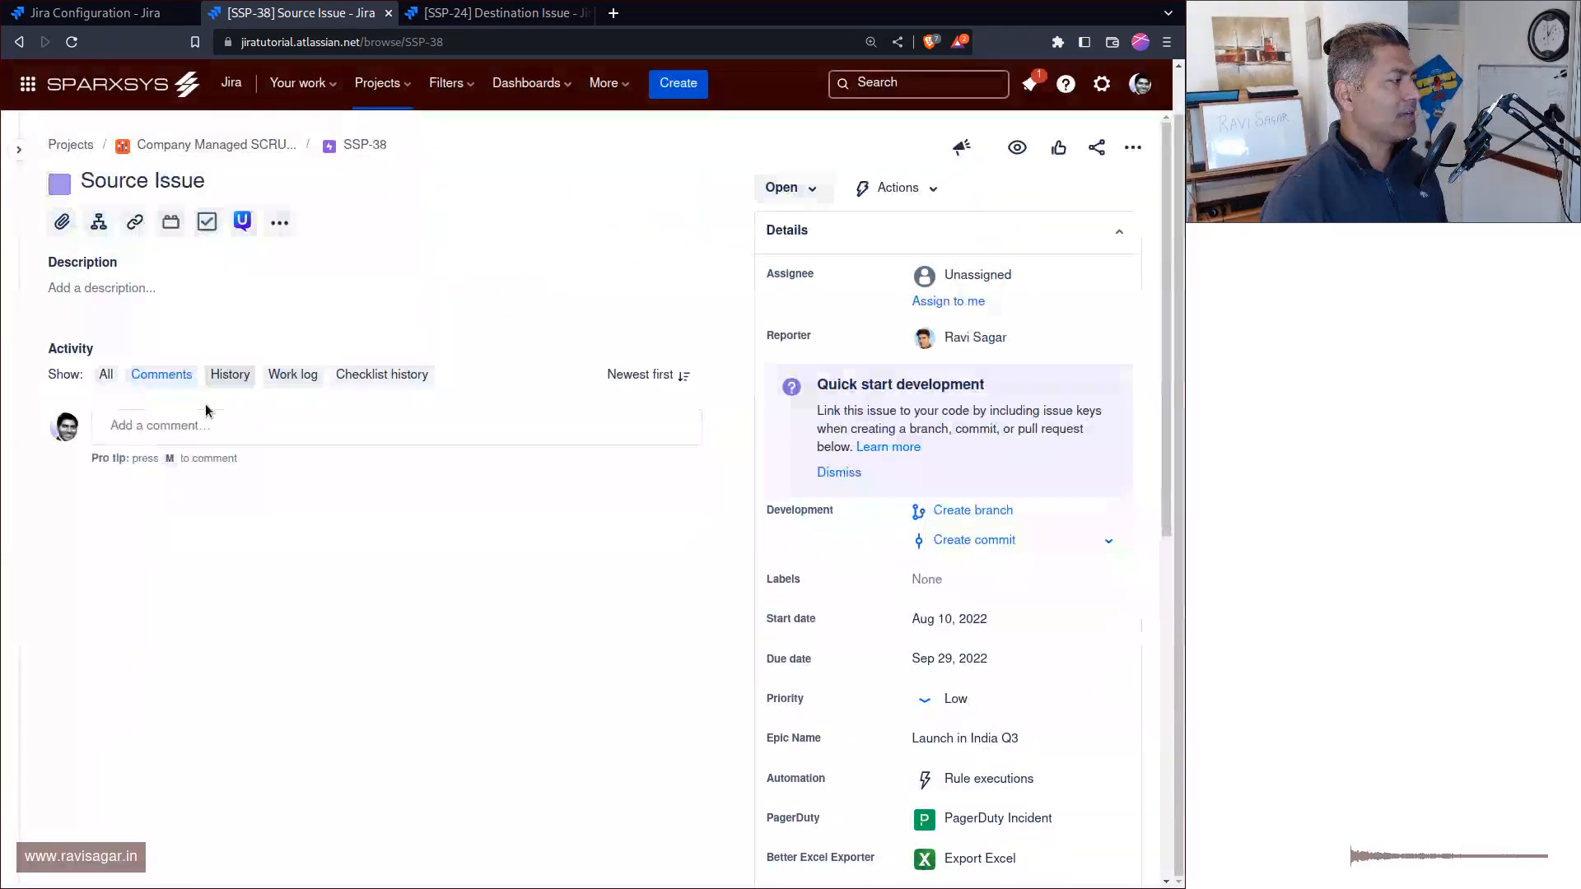
Step: Link Source Issue SSP-38 to SSP-24 Destination Issue with the "blocks" relationship and reload the page
left_click(129, 224)
left_click(173, 264)
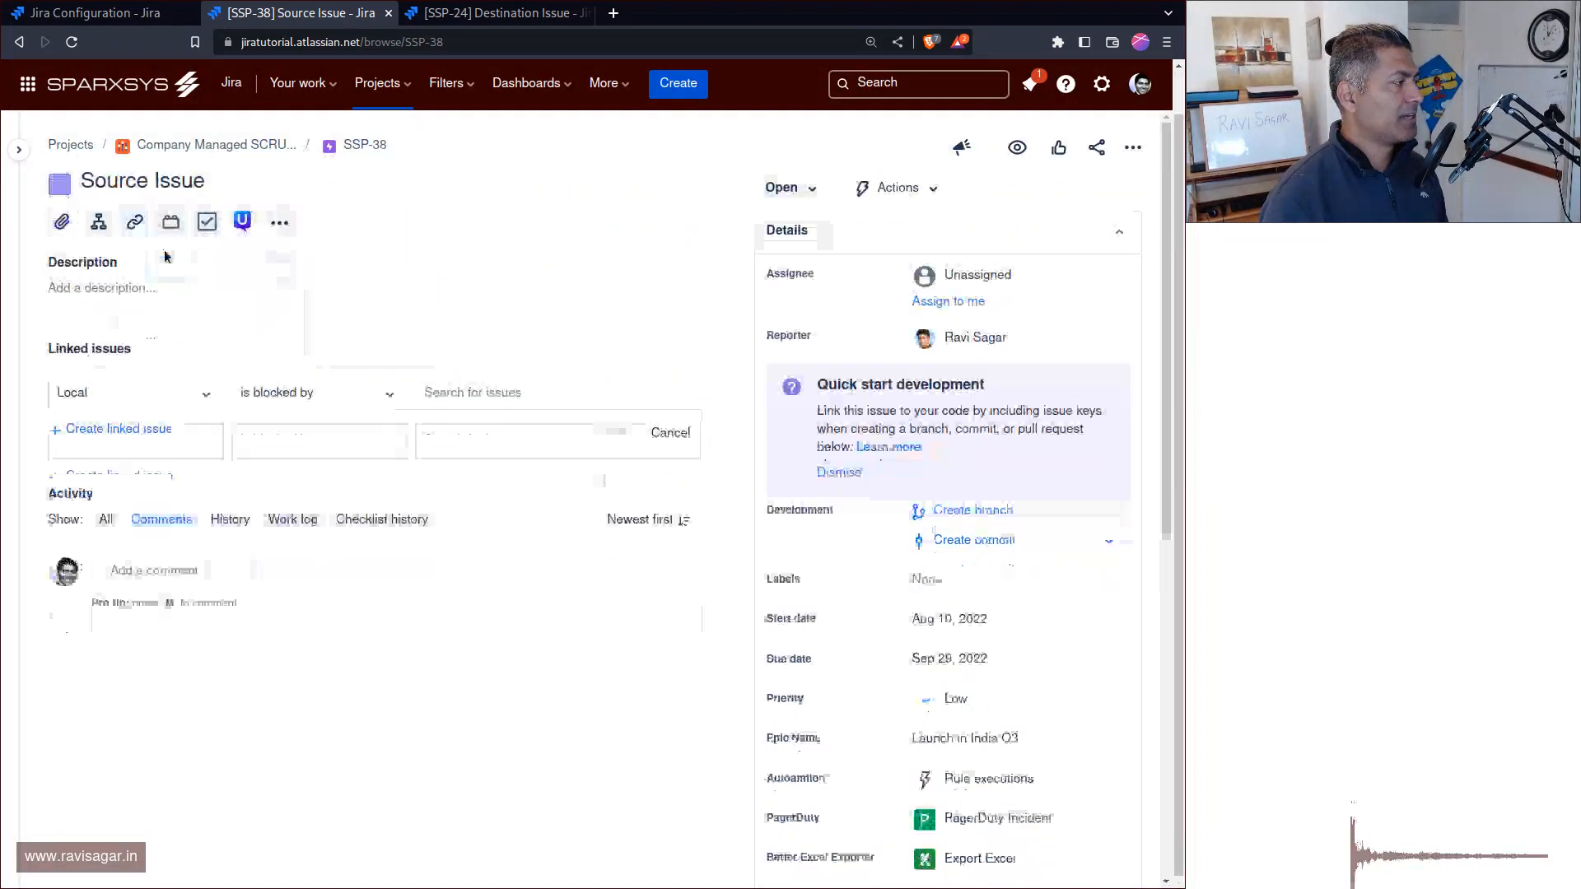
left_click(317, 401)
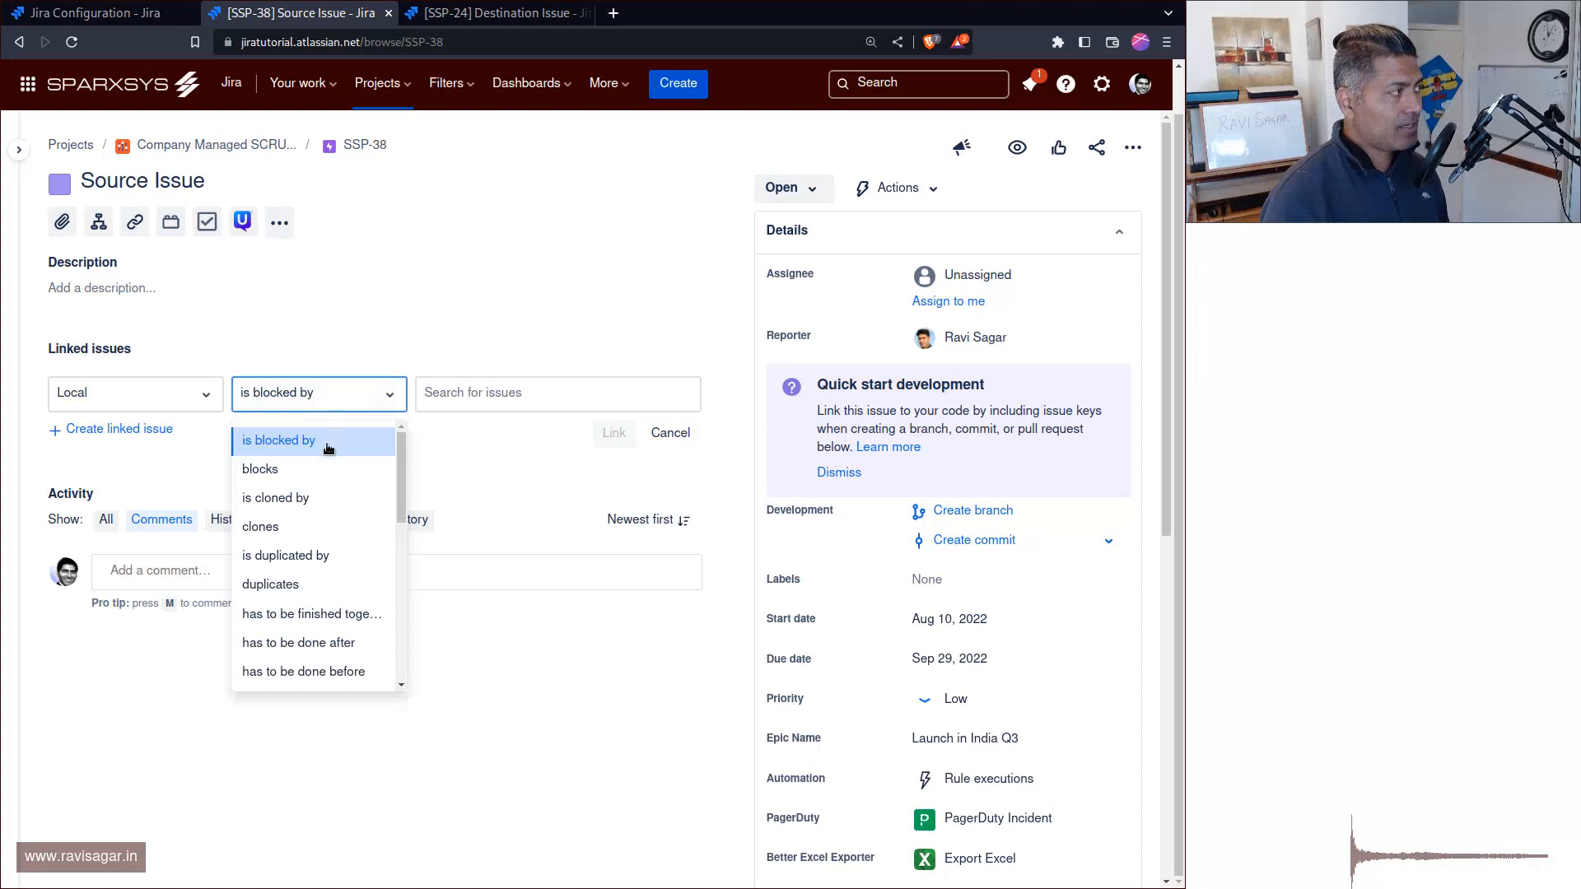
left_click(307, 470)
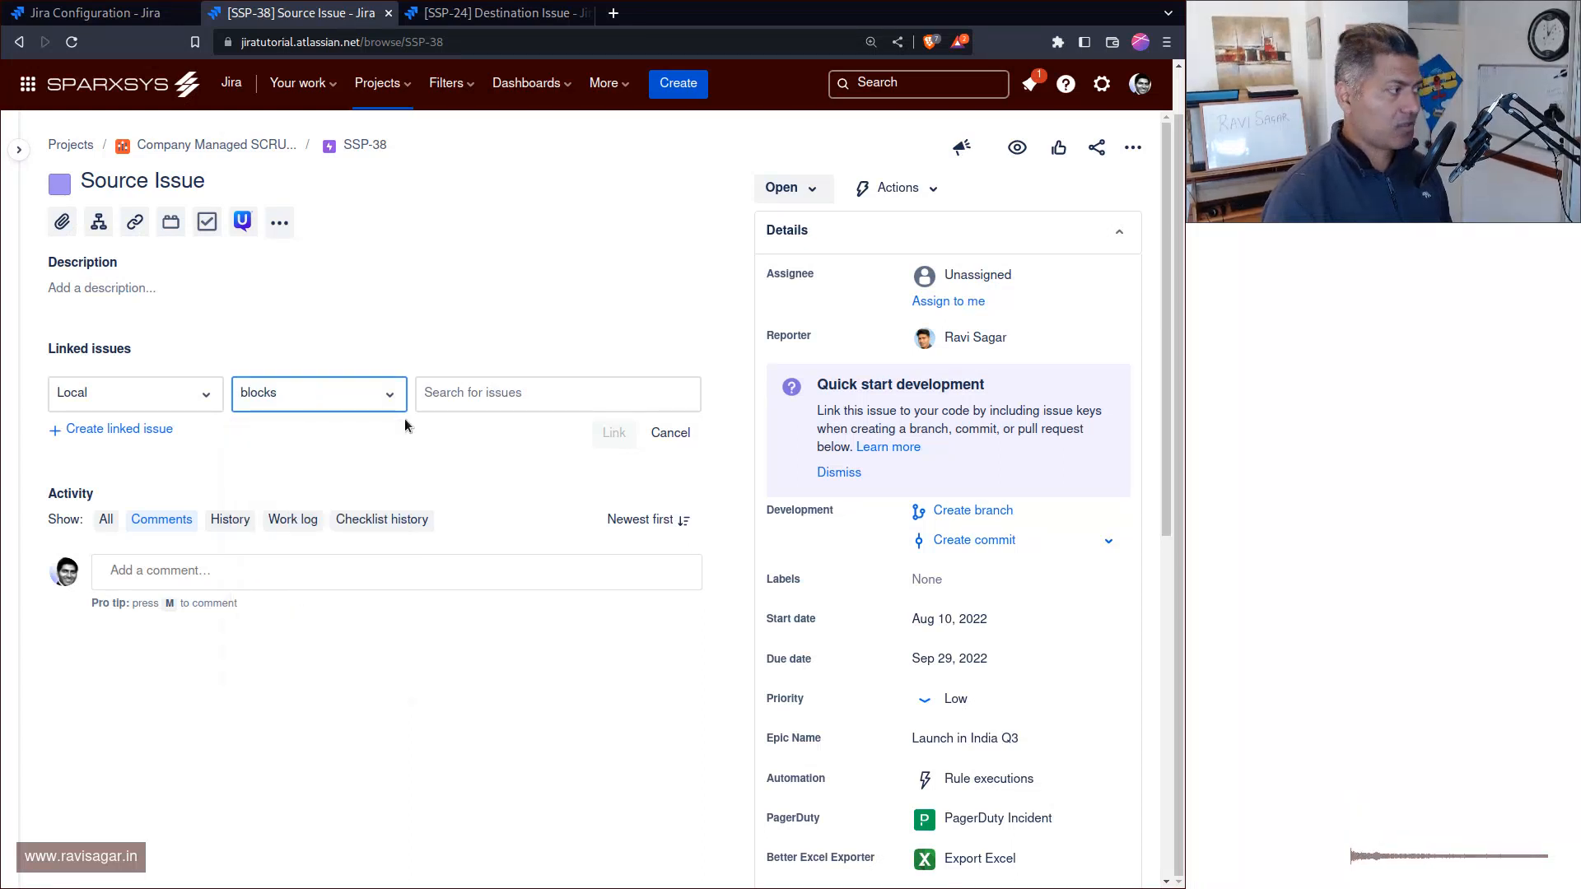
left_click(579, 396)
scroll(565, 547, "down", 5)
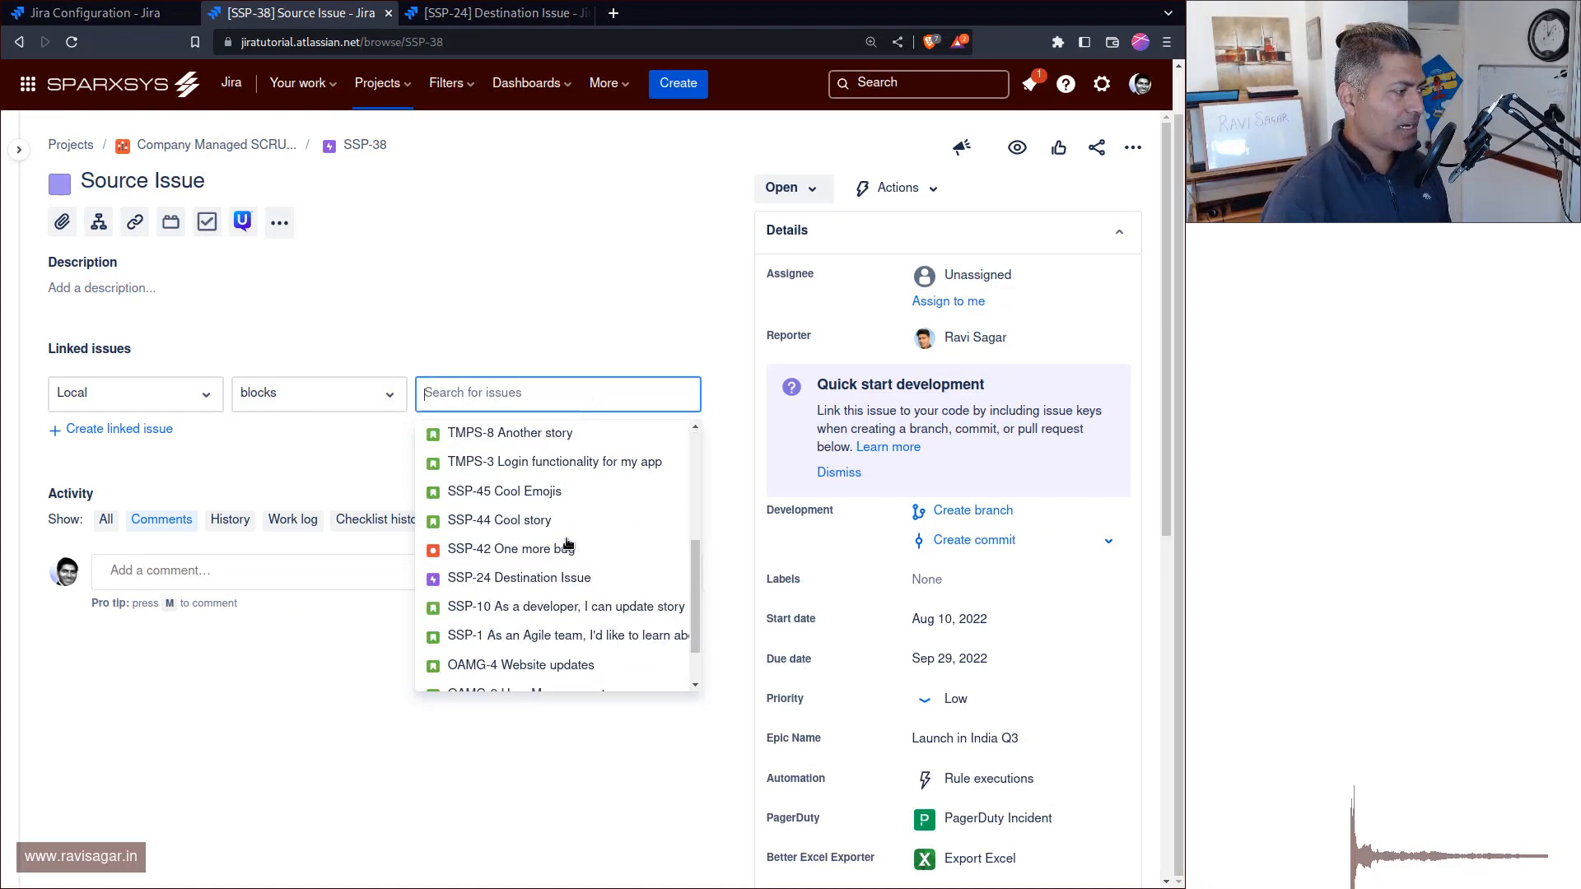
left_click(527, 577)
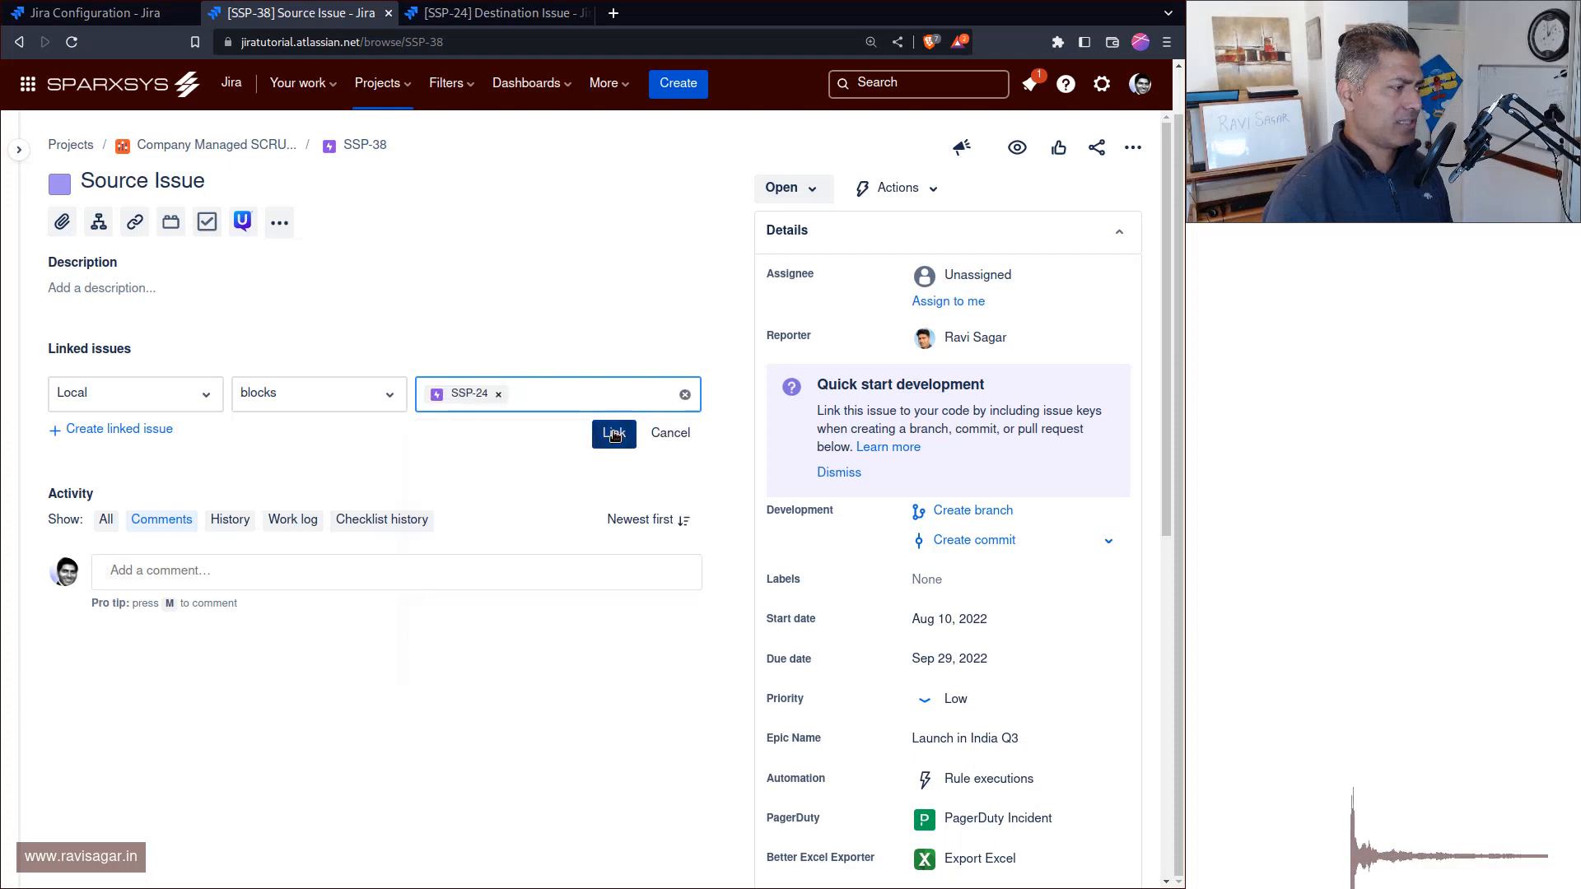
left_click(614, 434)
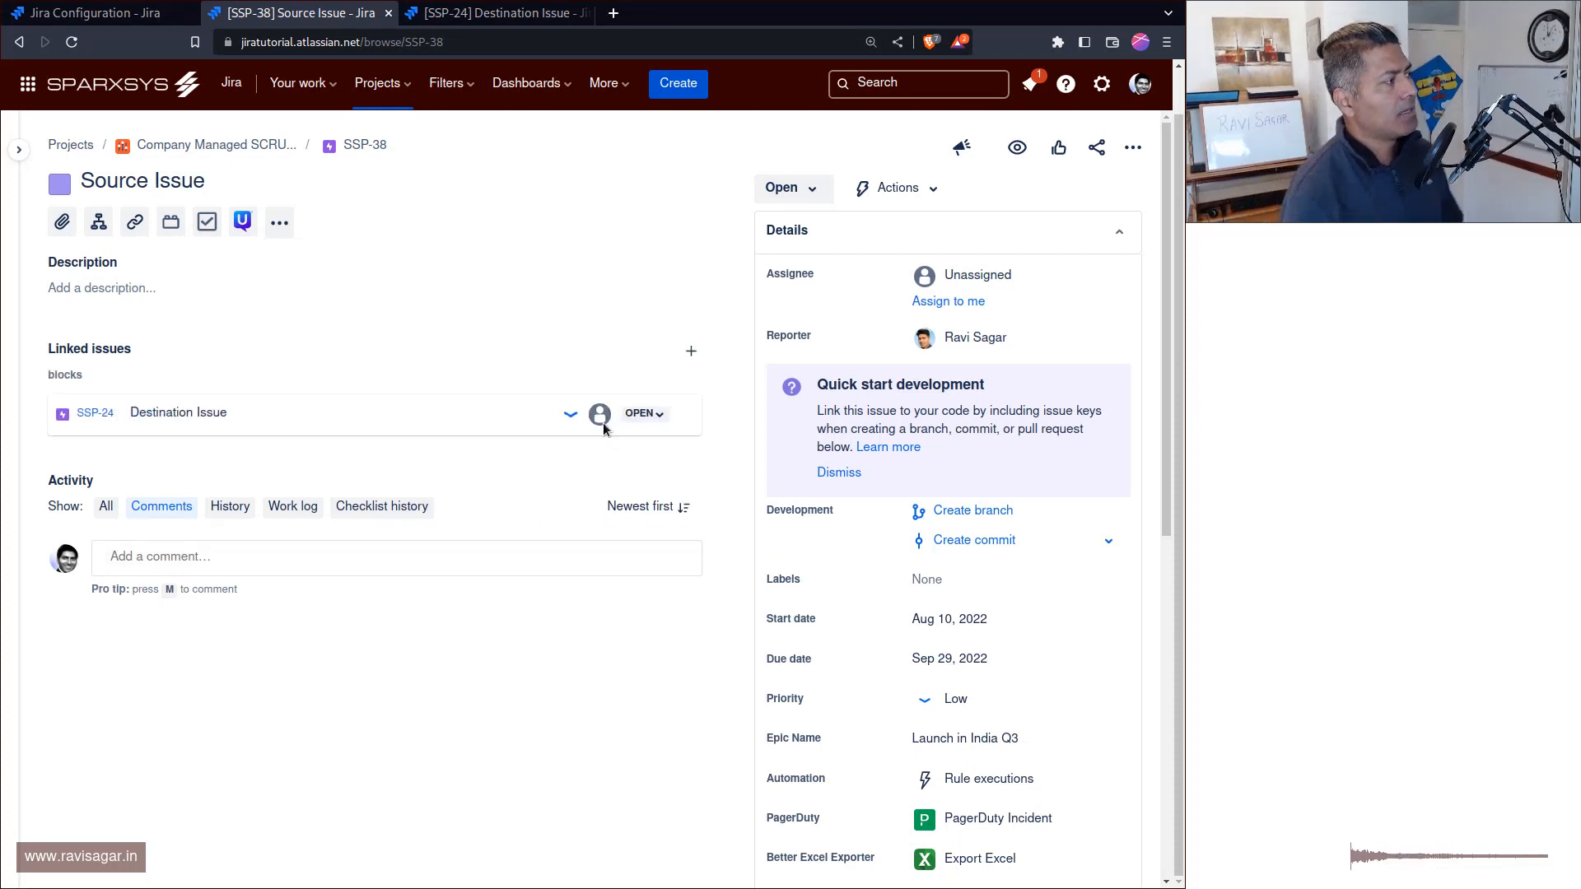
key("F5")
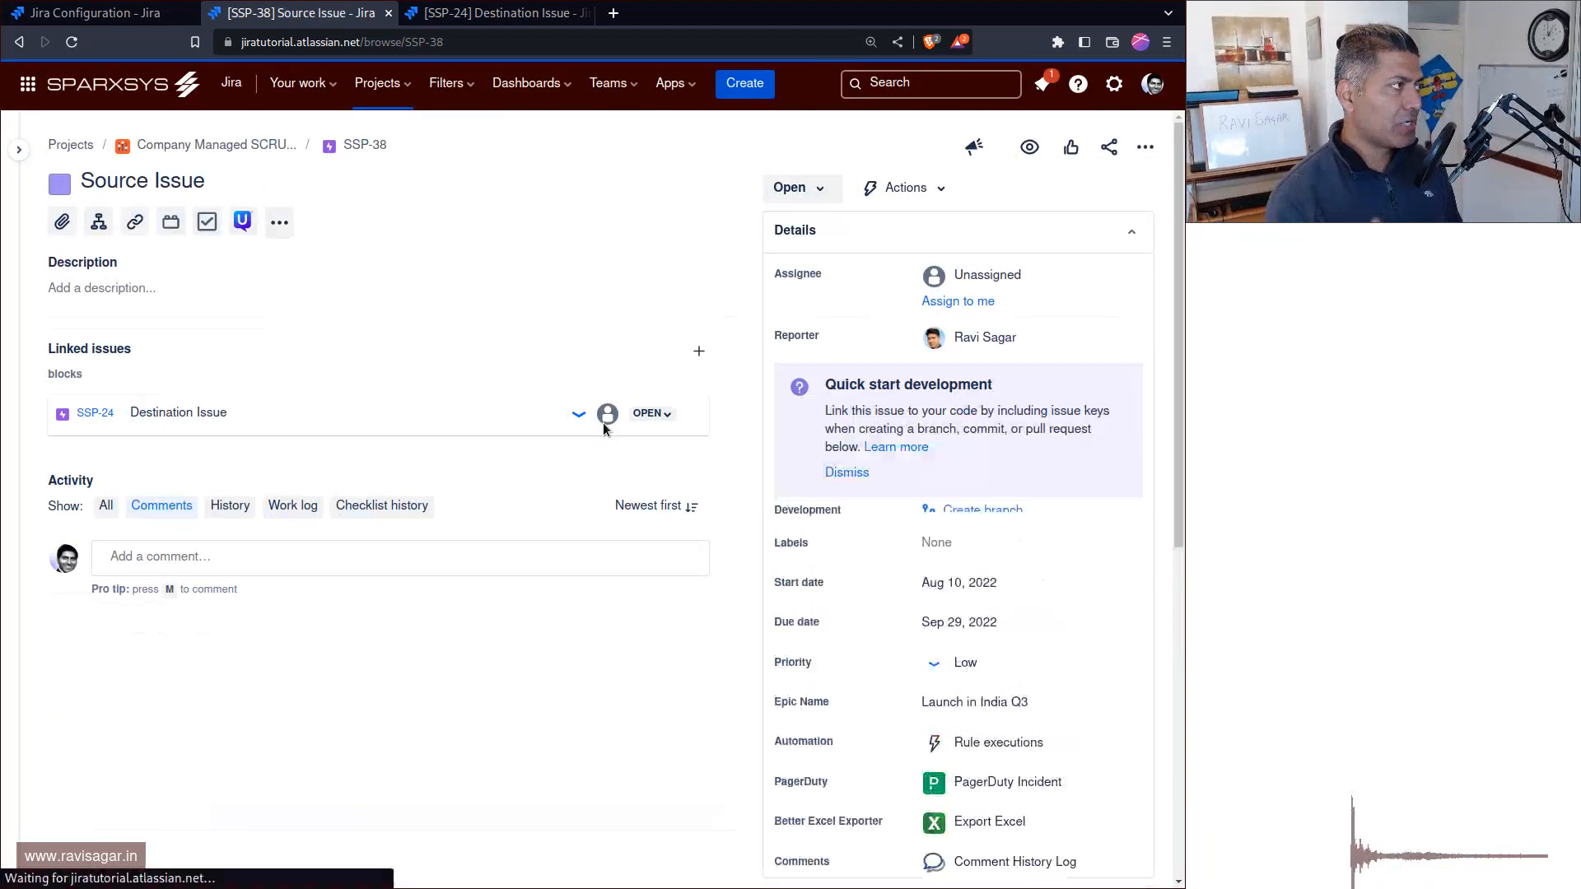
Step: Examine the issue-link-deleted automation rule's details, its trigger description and the available link types
key("ctrl+shift+Tab")
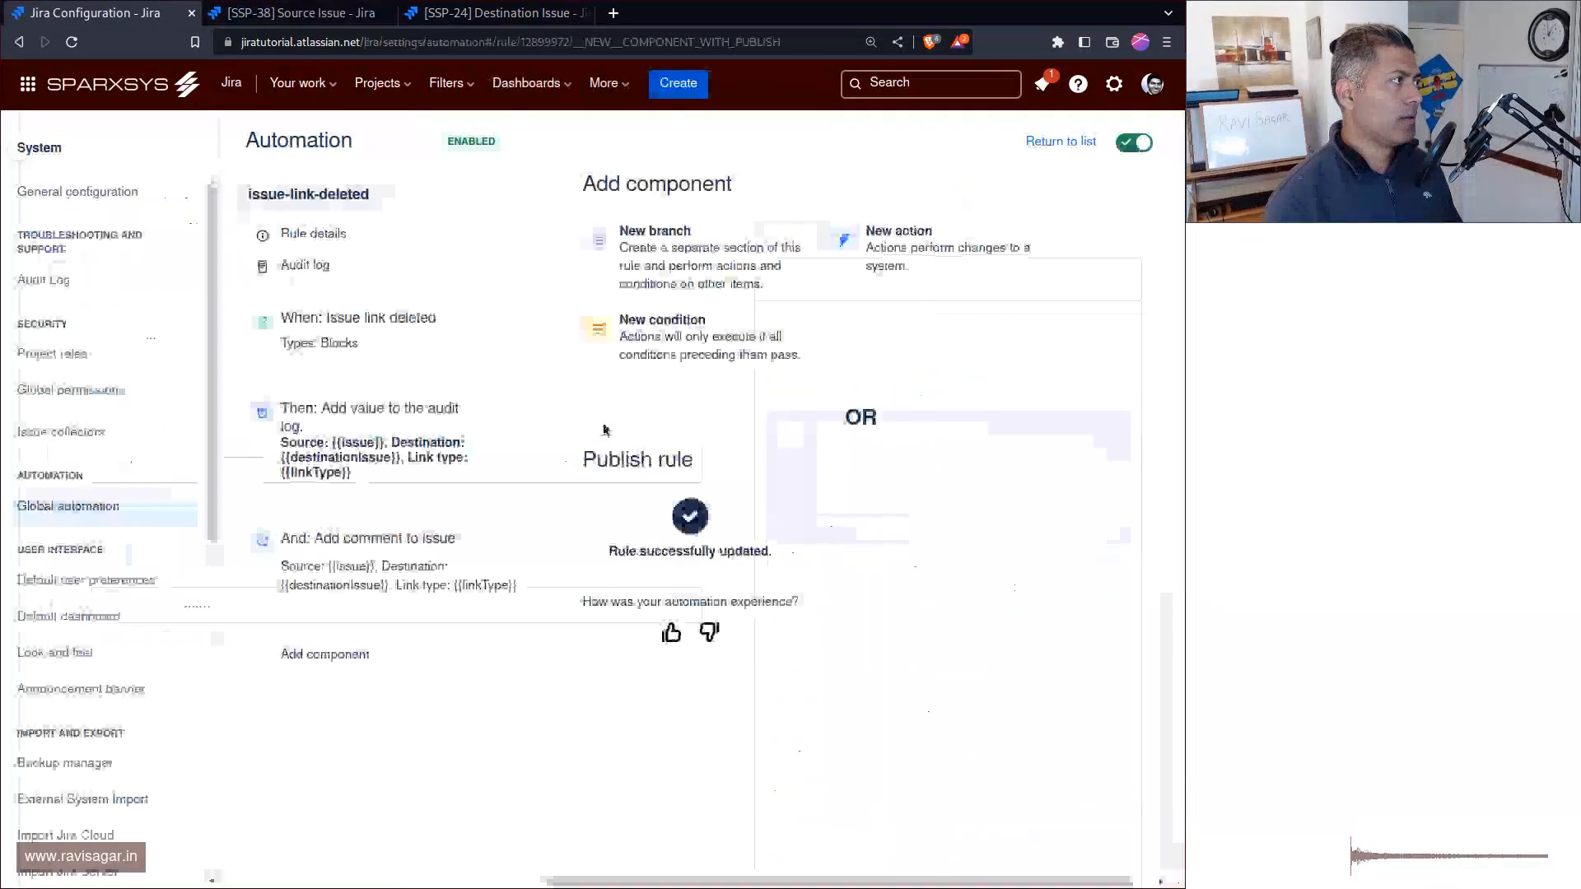
left_click(330, 242)
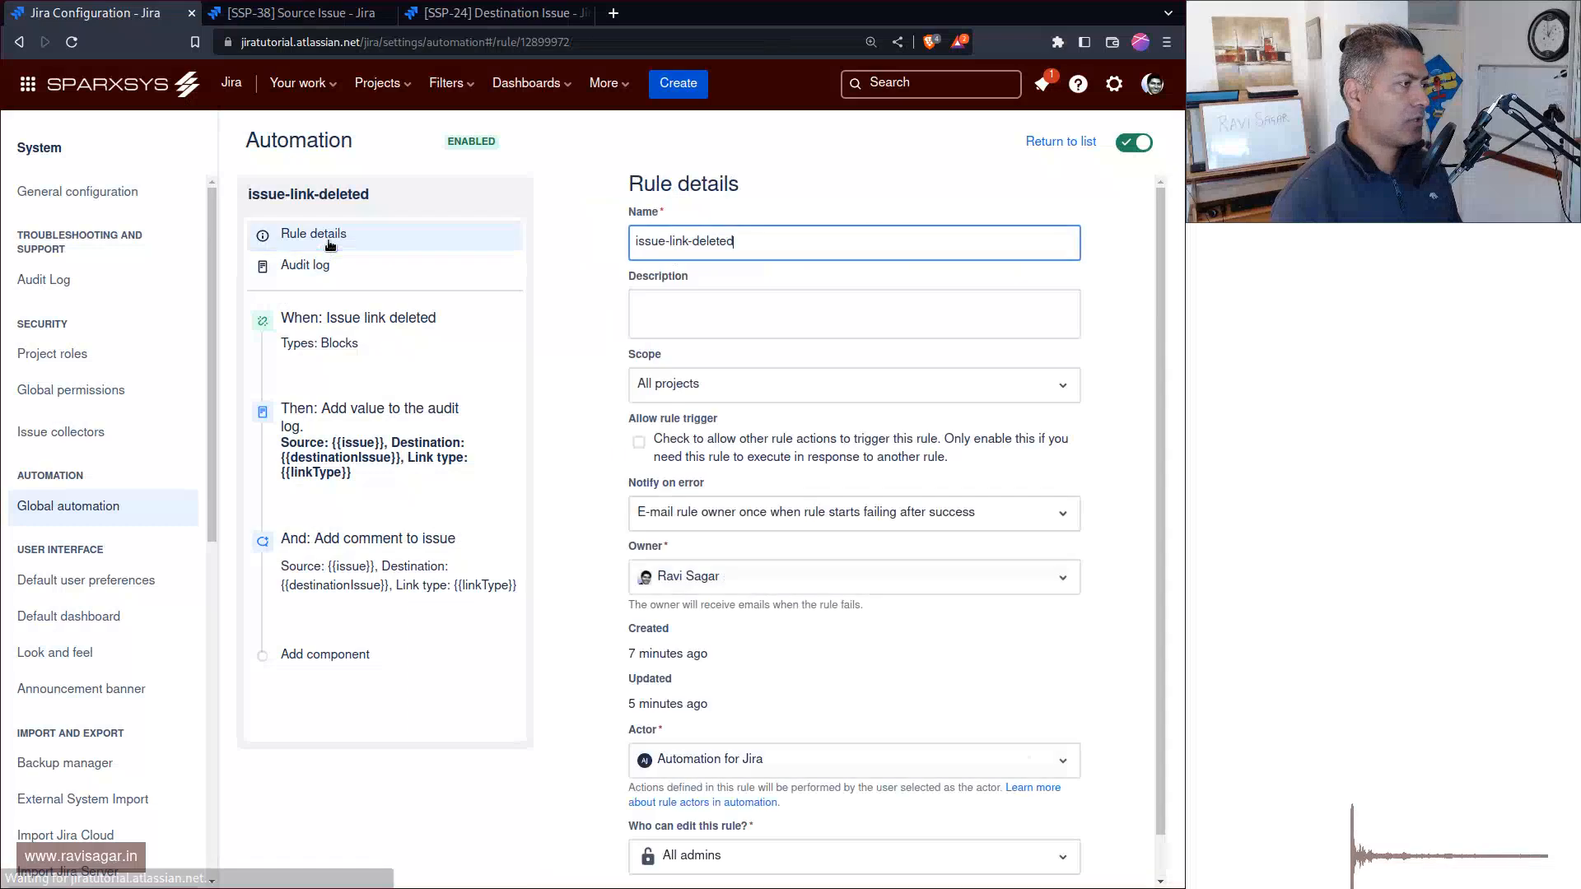
left_click(362, 329)
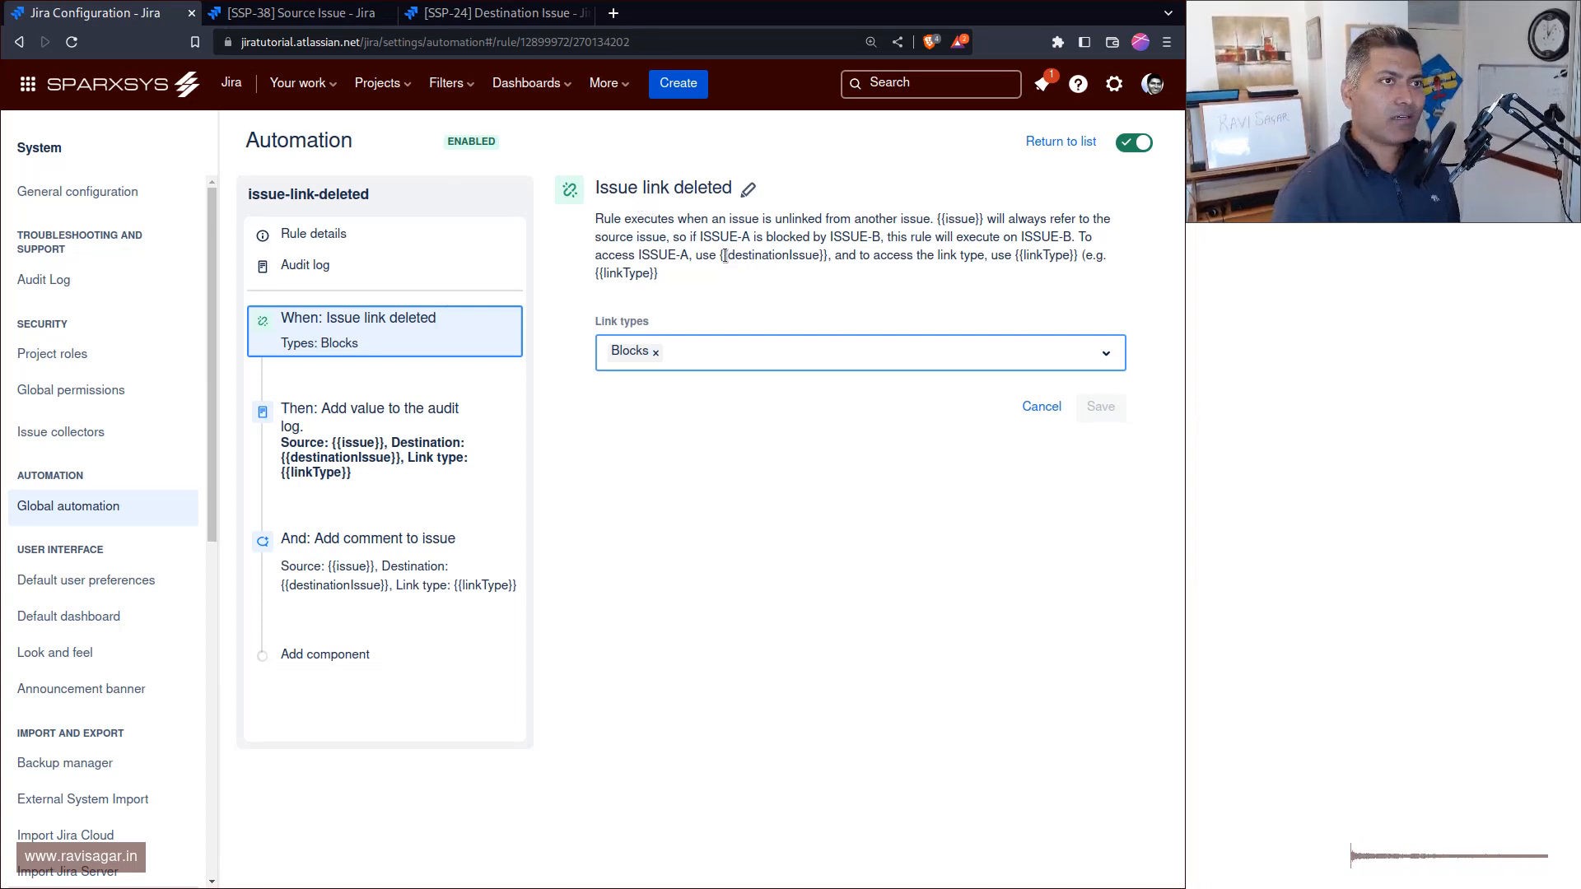
left_click(784, 352)
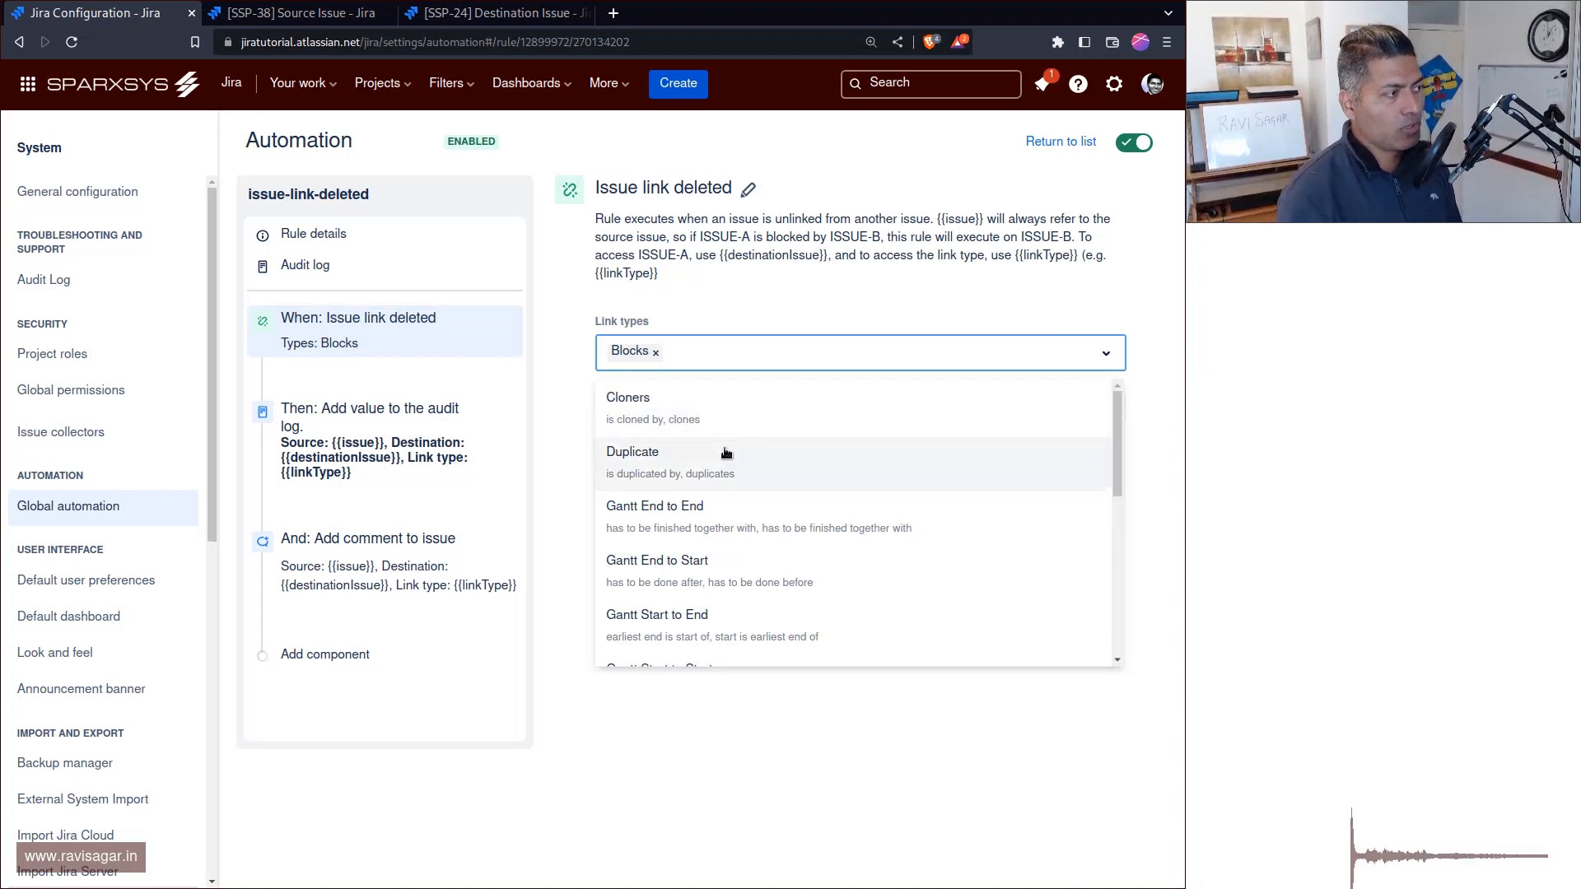
scroll(726, 452, "down", 3)
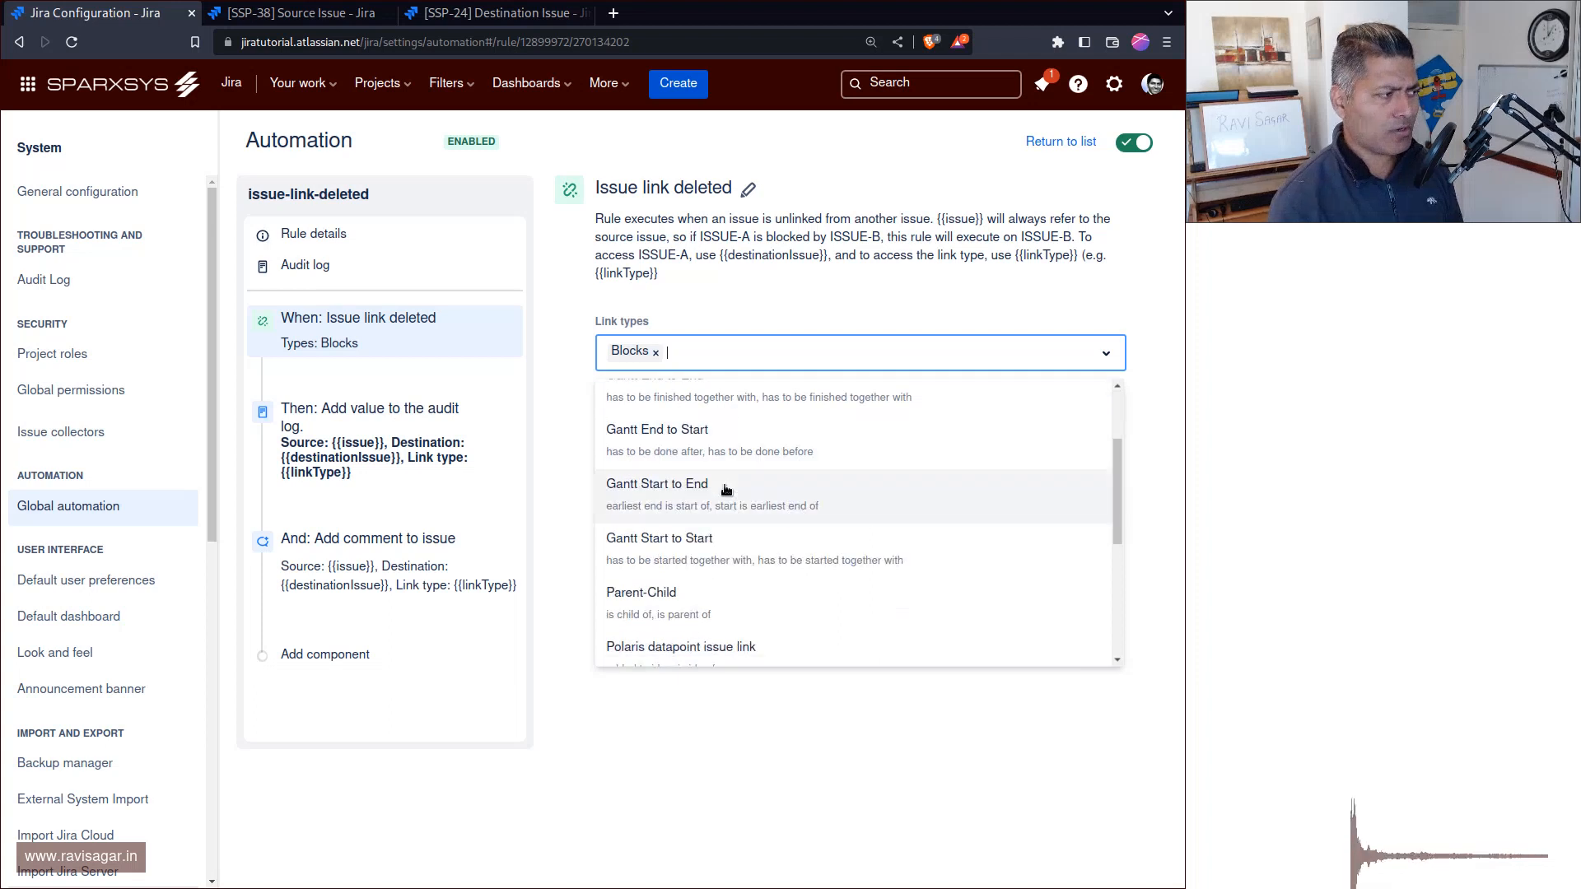
left_click(776, 307)
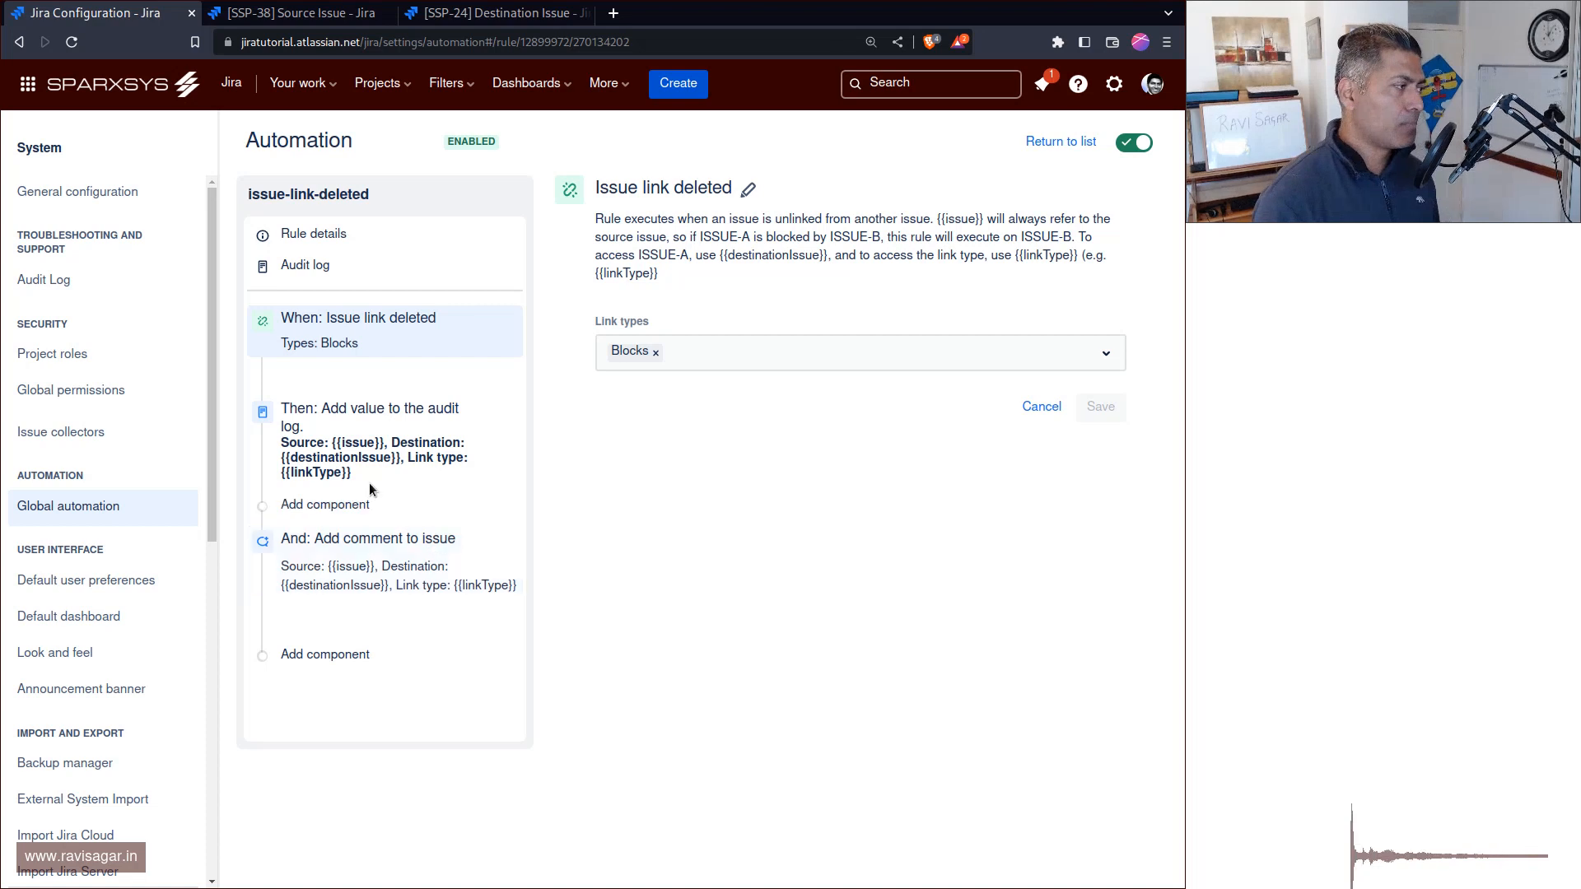
Step: Examine the smart values in the rule's audit log message and in its issue comment action
left_click(359, 434)
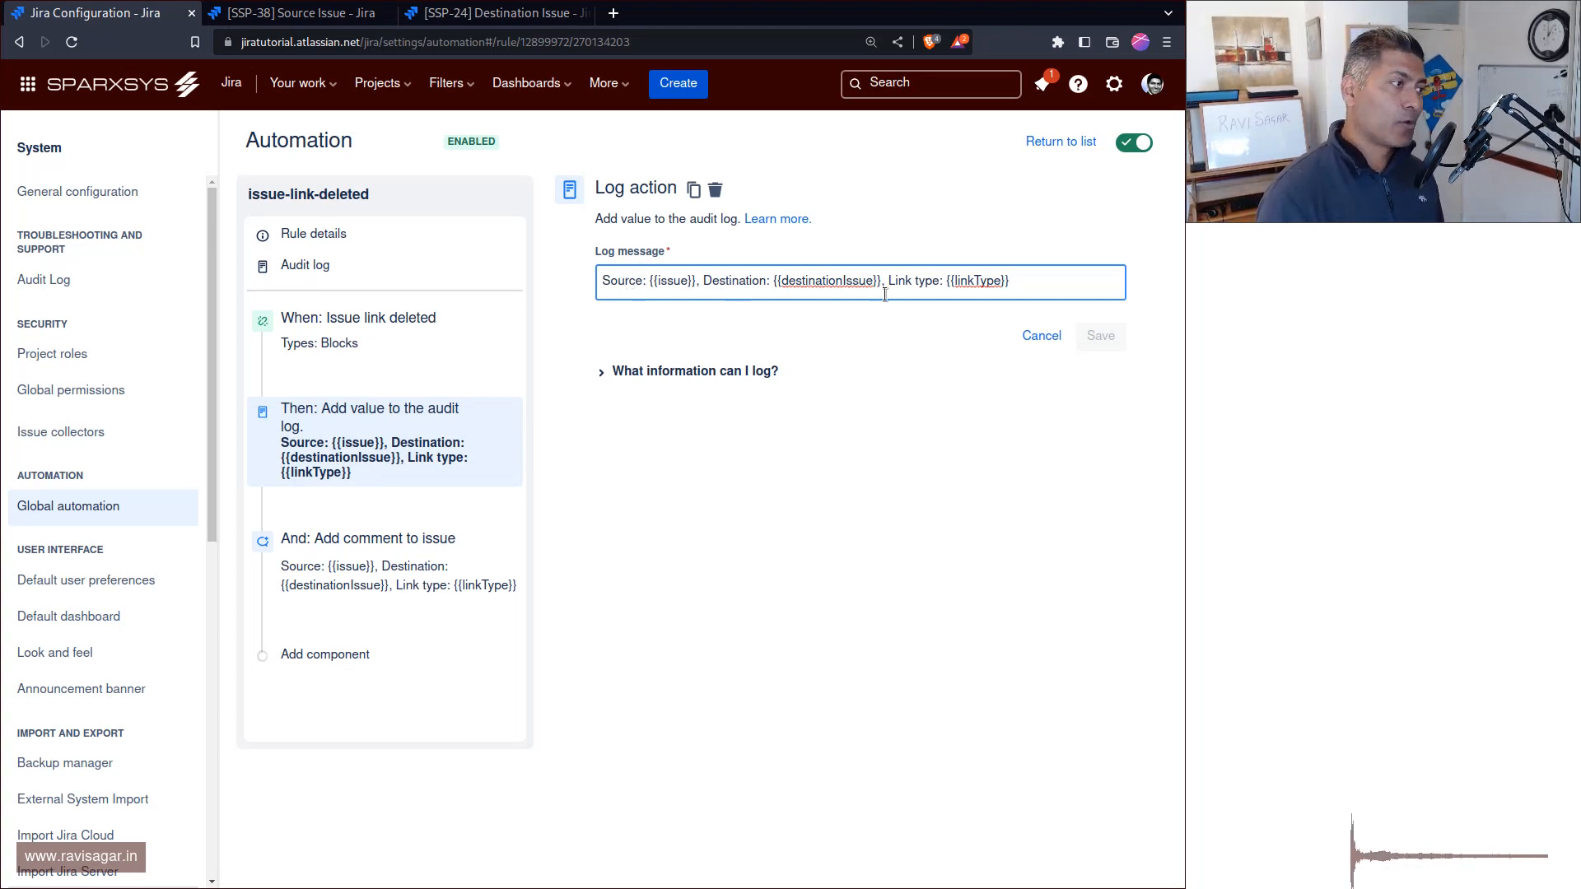
double_click(671, 281)
left_click(825, 280)
double_click(825, 280)
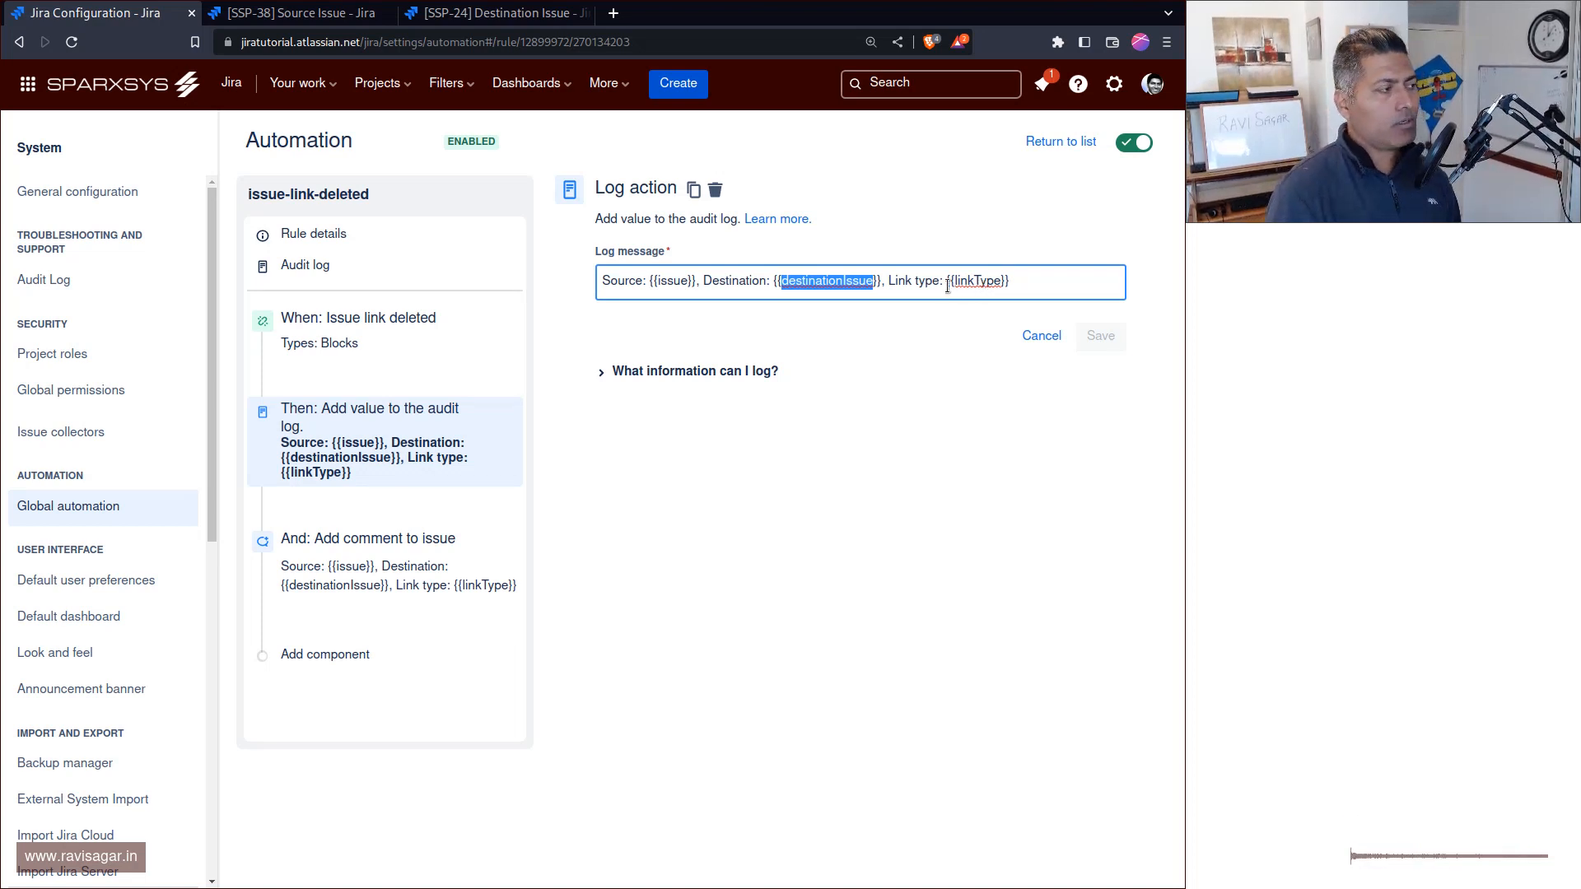
left_click(309, 551)
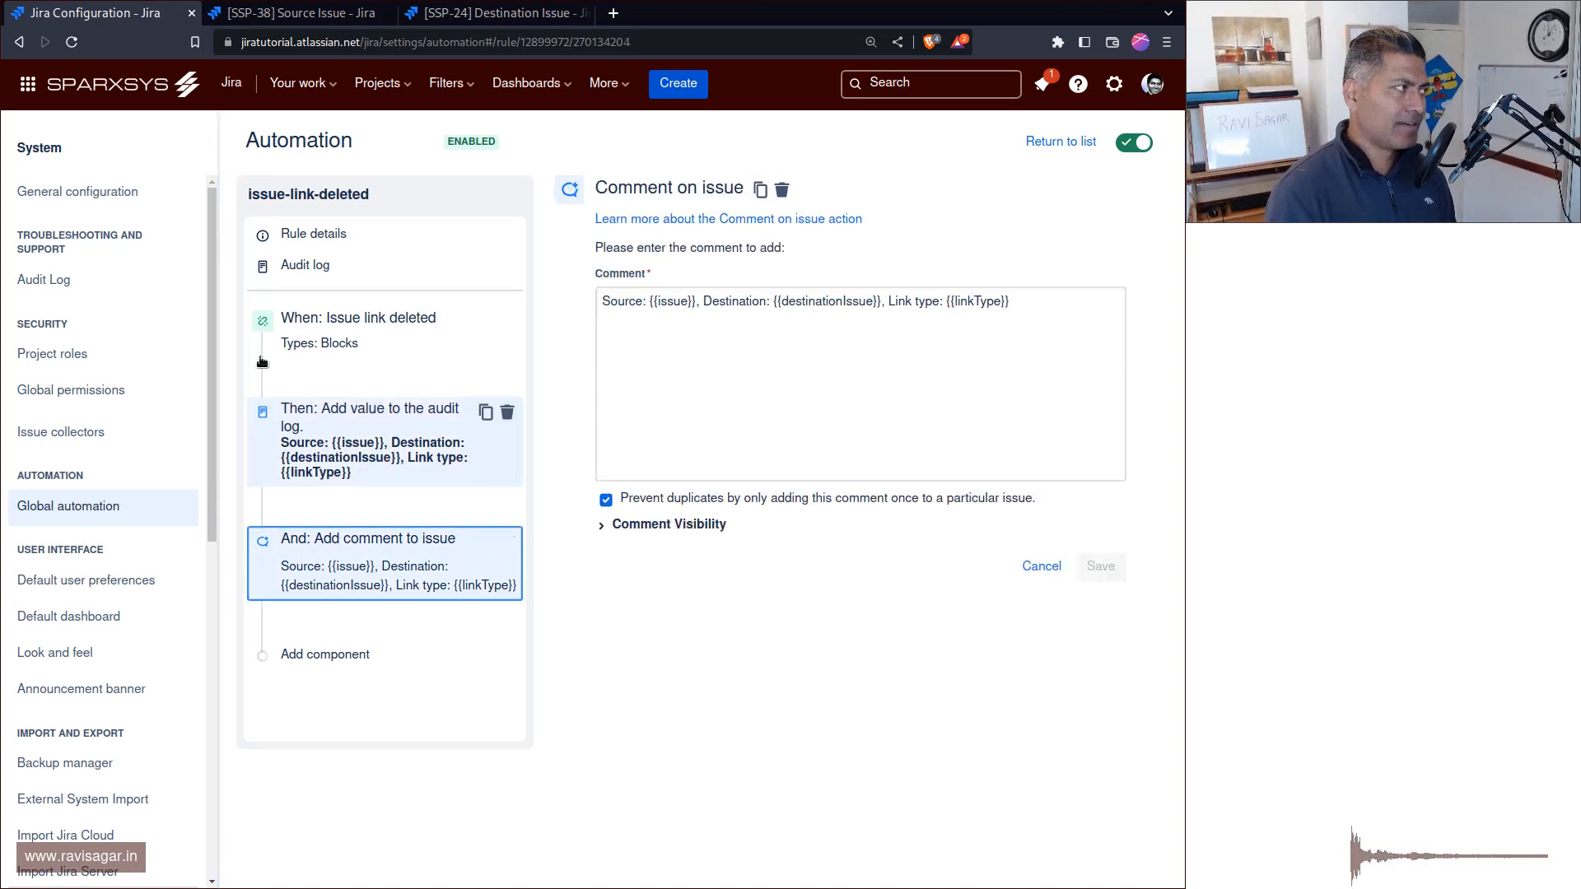
Step: Check the link to Destination Issue on Source Issue SSP-38 and return to the issue-link-deleted rule
left_click(306, 20)
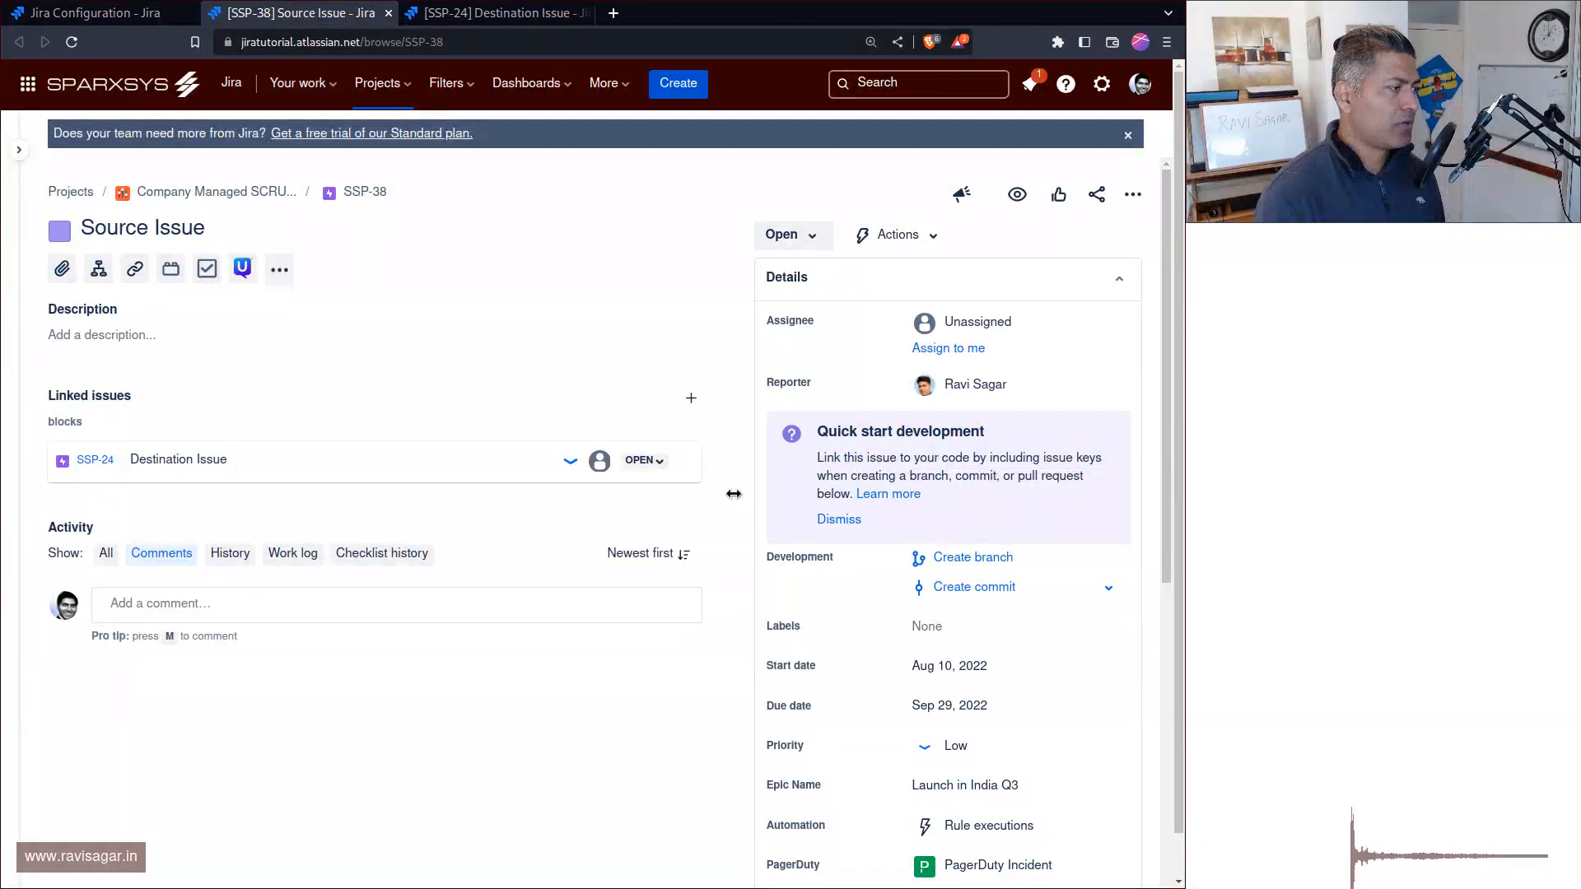
mouse_move(681, 465)
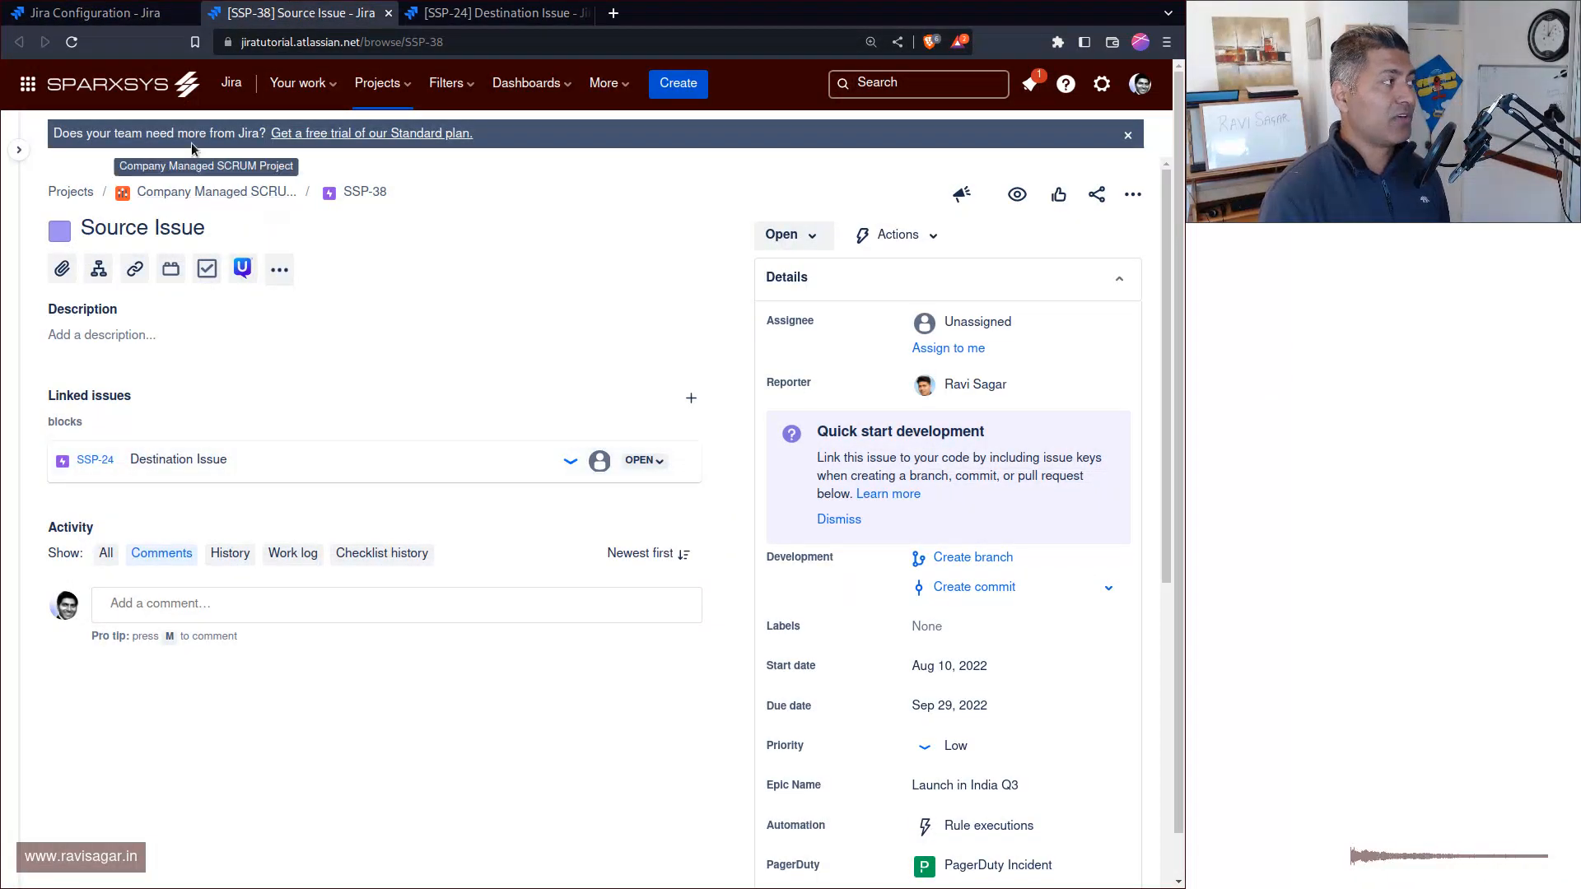
left_click(94, 13)
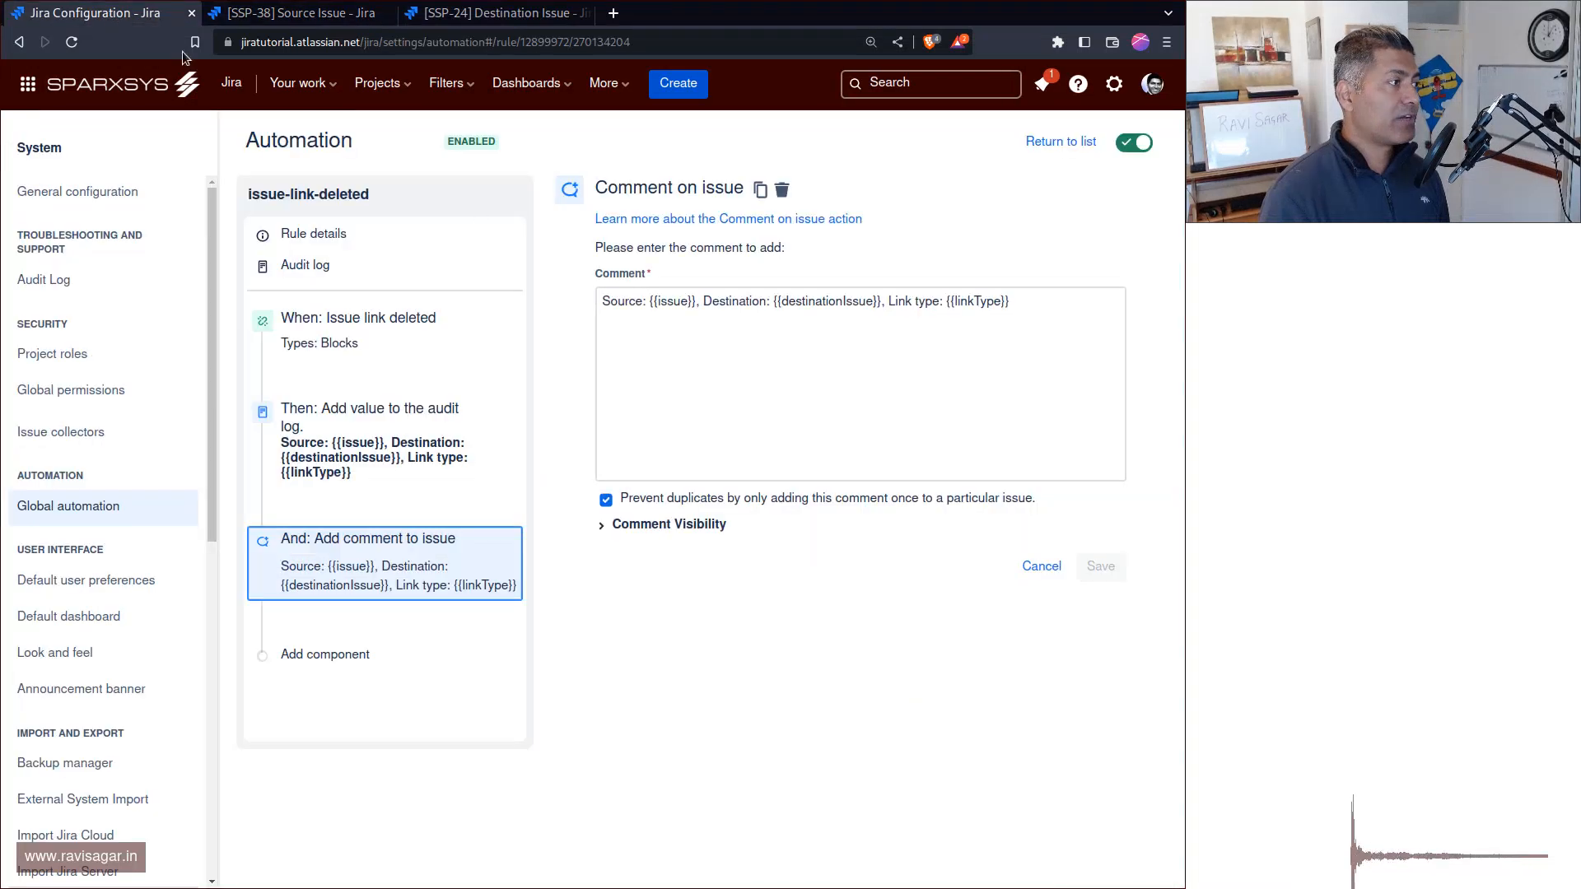
Step: Remove the "blocks" link to Destination Issue SSP-24 from Source Issue SSP-38
left_click(669, 301)
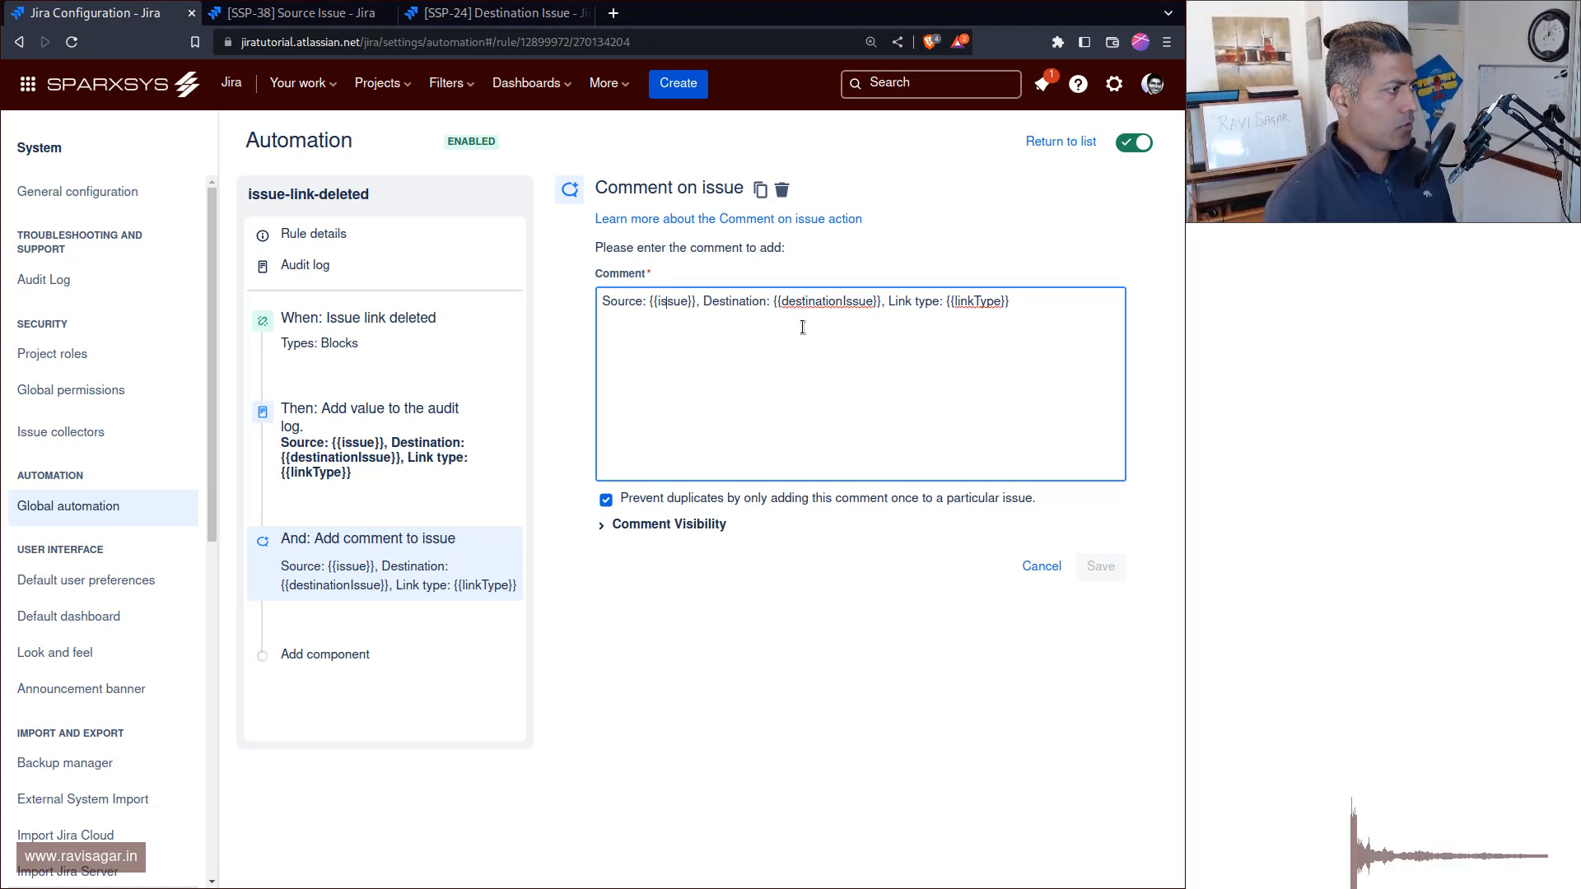
key("ctrl+Tab")
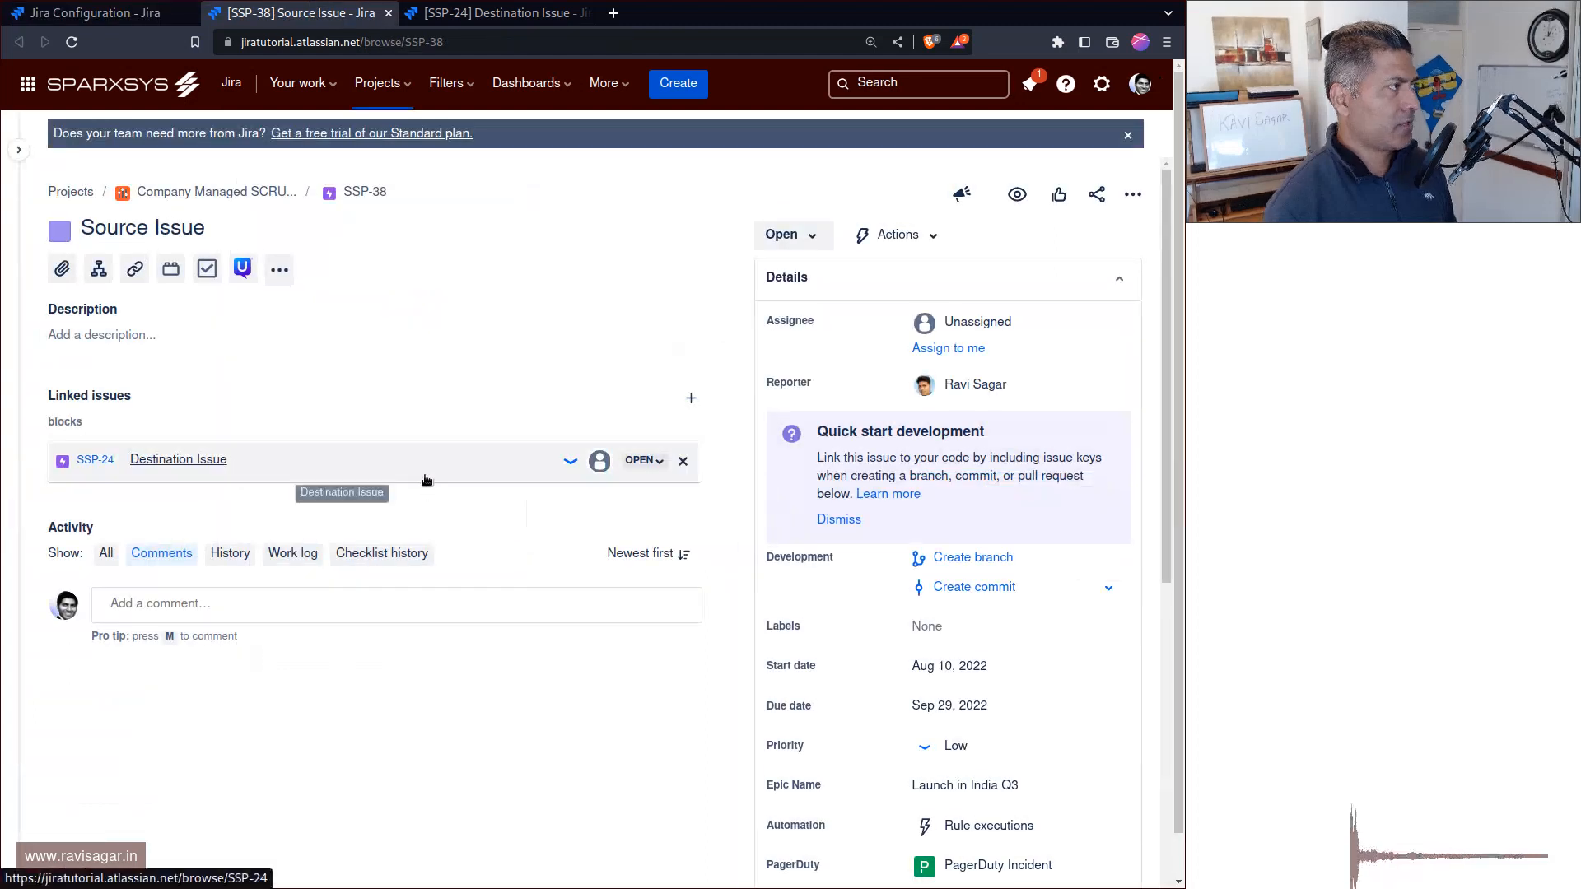
left_click(684, 462)
left_click(649, 244)
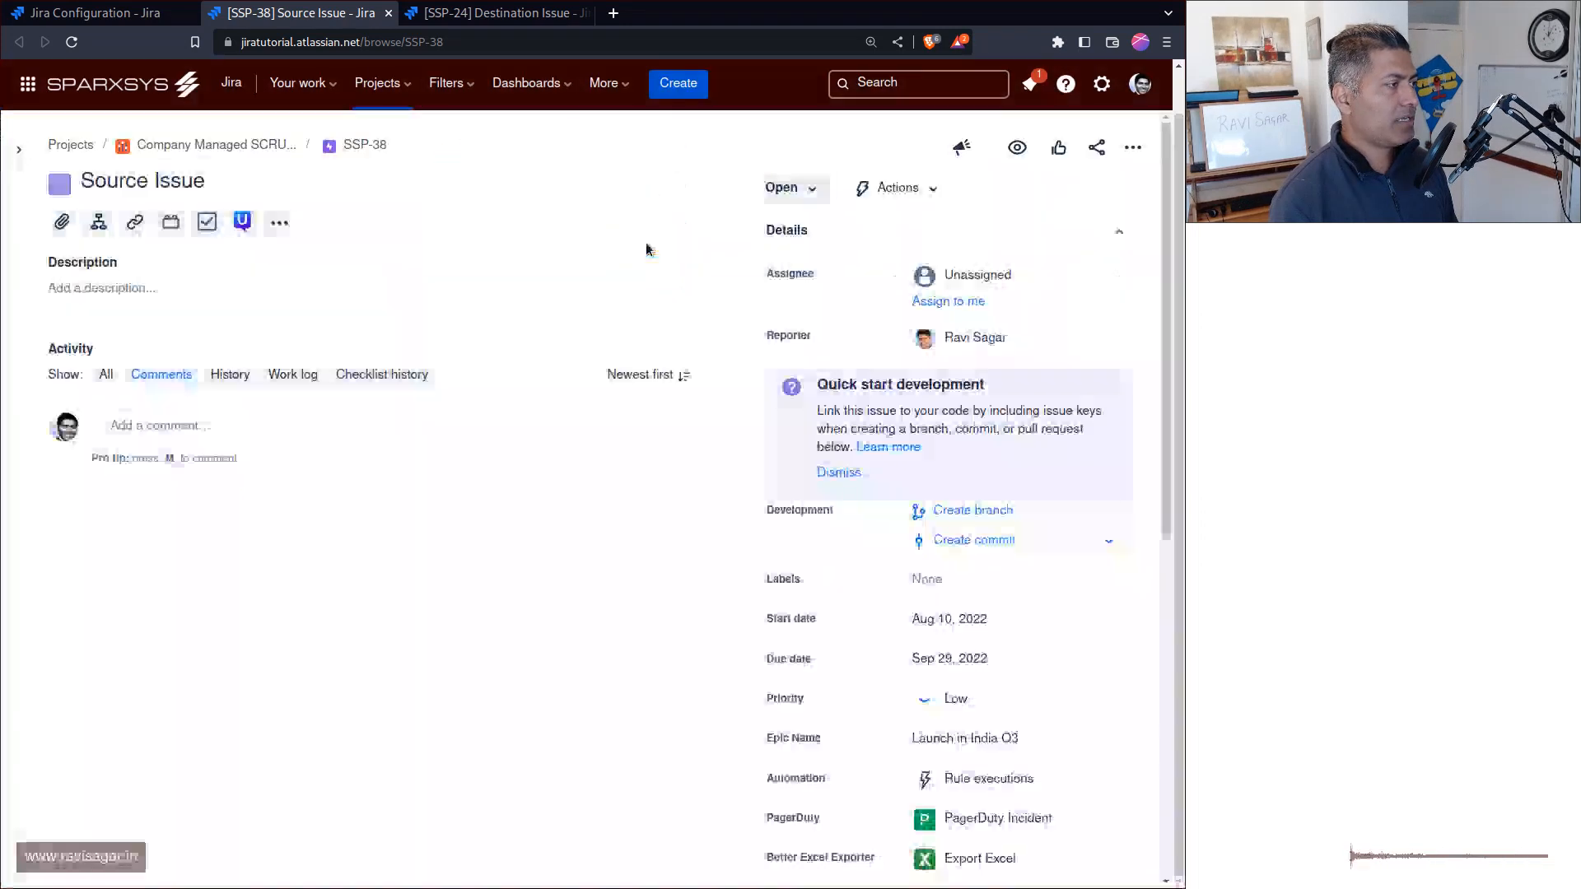
Step: Refresh the issue-link-deleted rule's audit log and examine the newest execution's source, destination and link type
key("ctrl+shift+Tab")
left_click(365, 268)
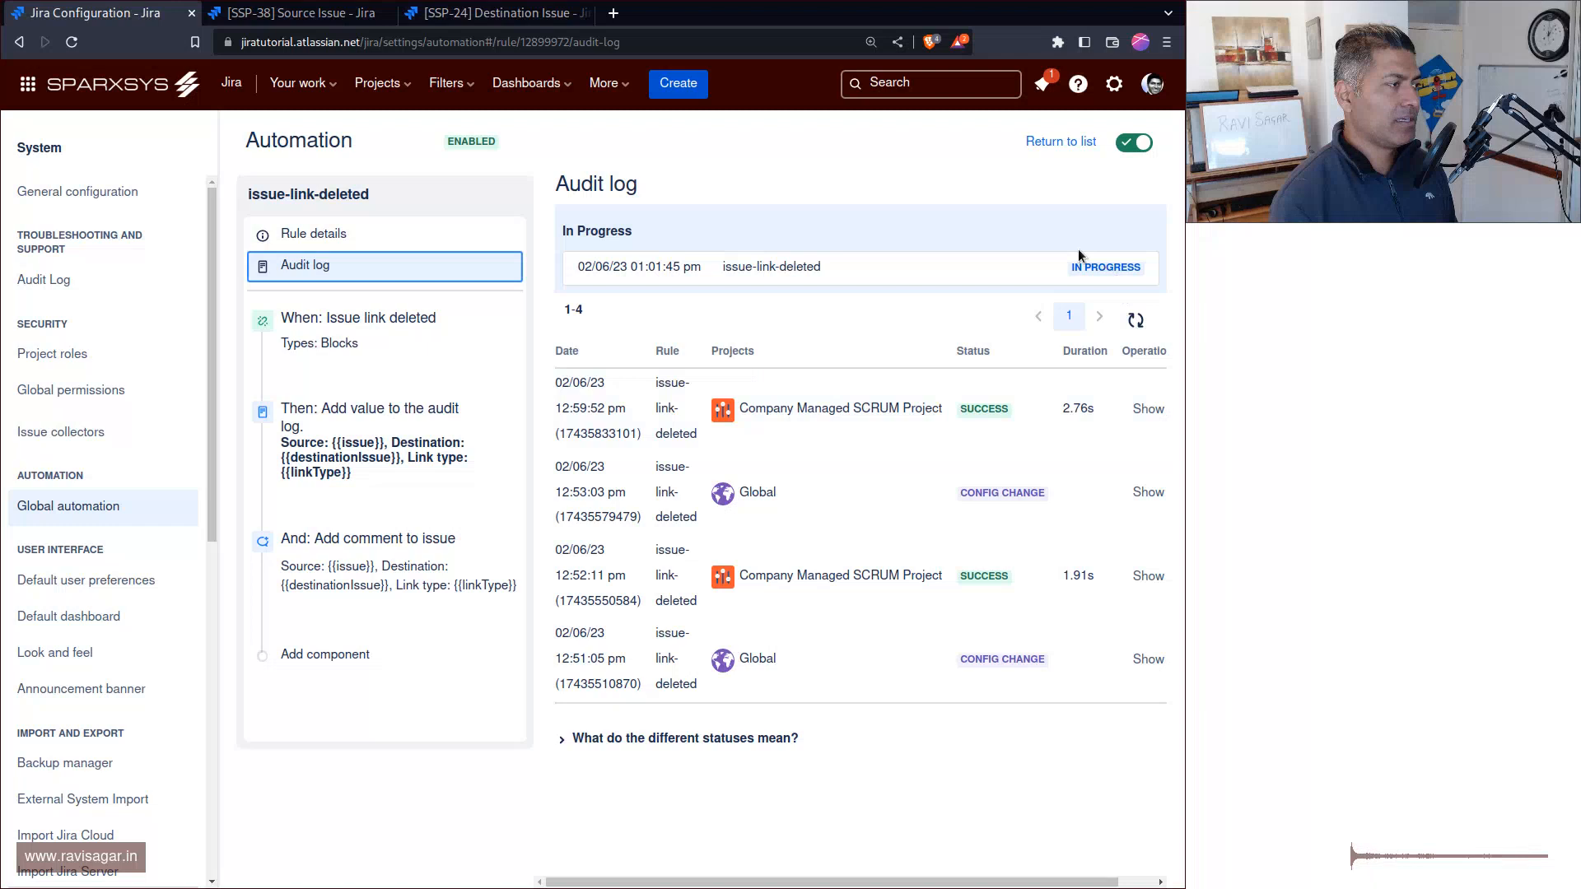
left_click(1136, 319)
left_click(220, 150)
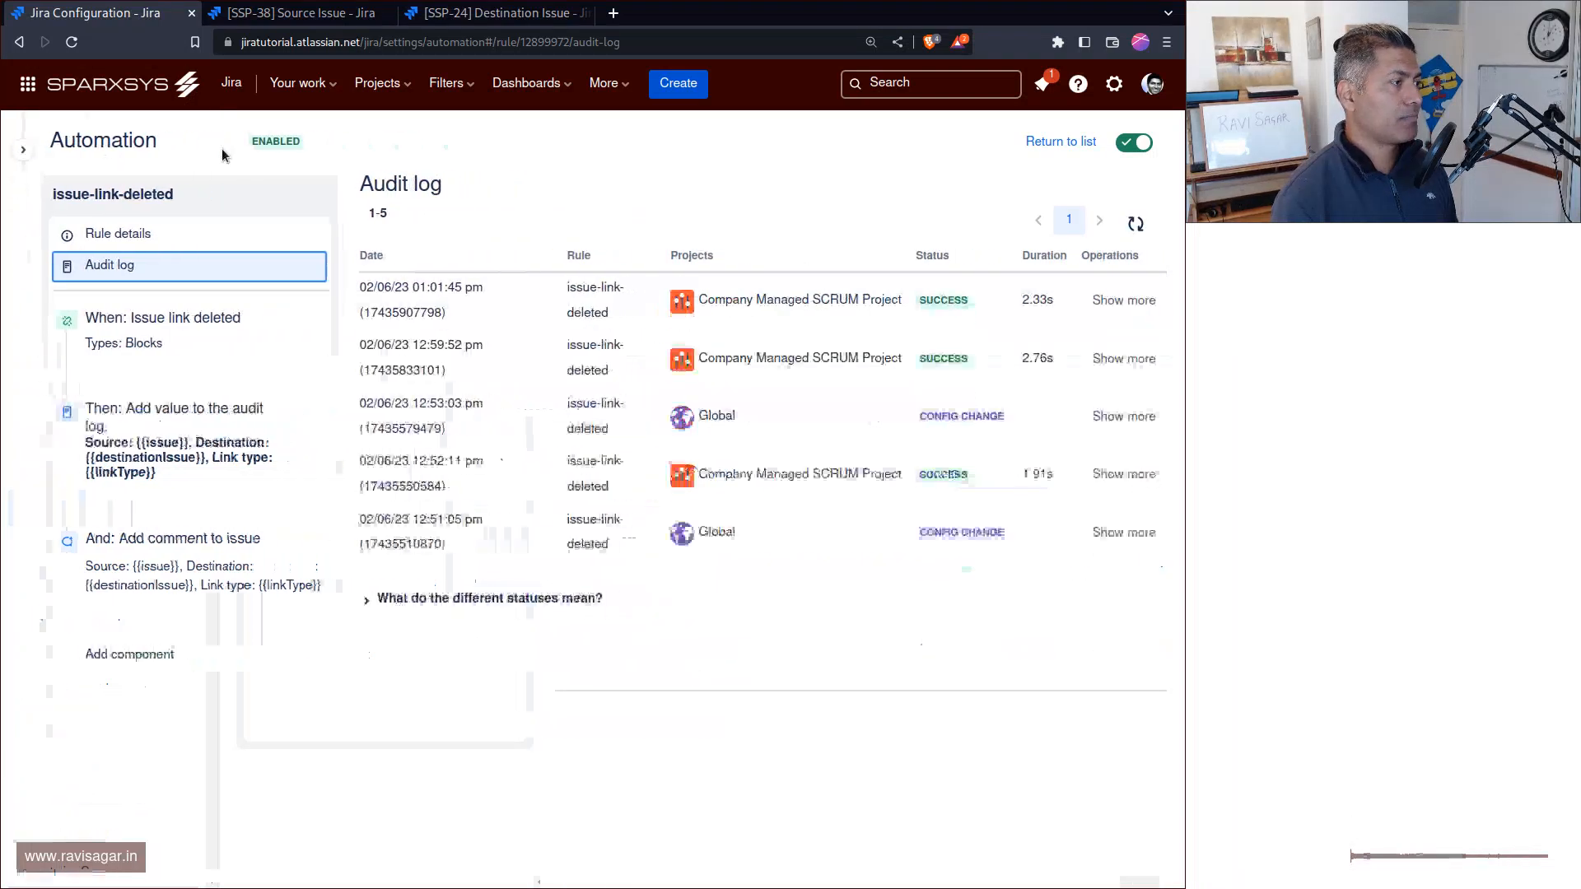
left_click(1118, 301)
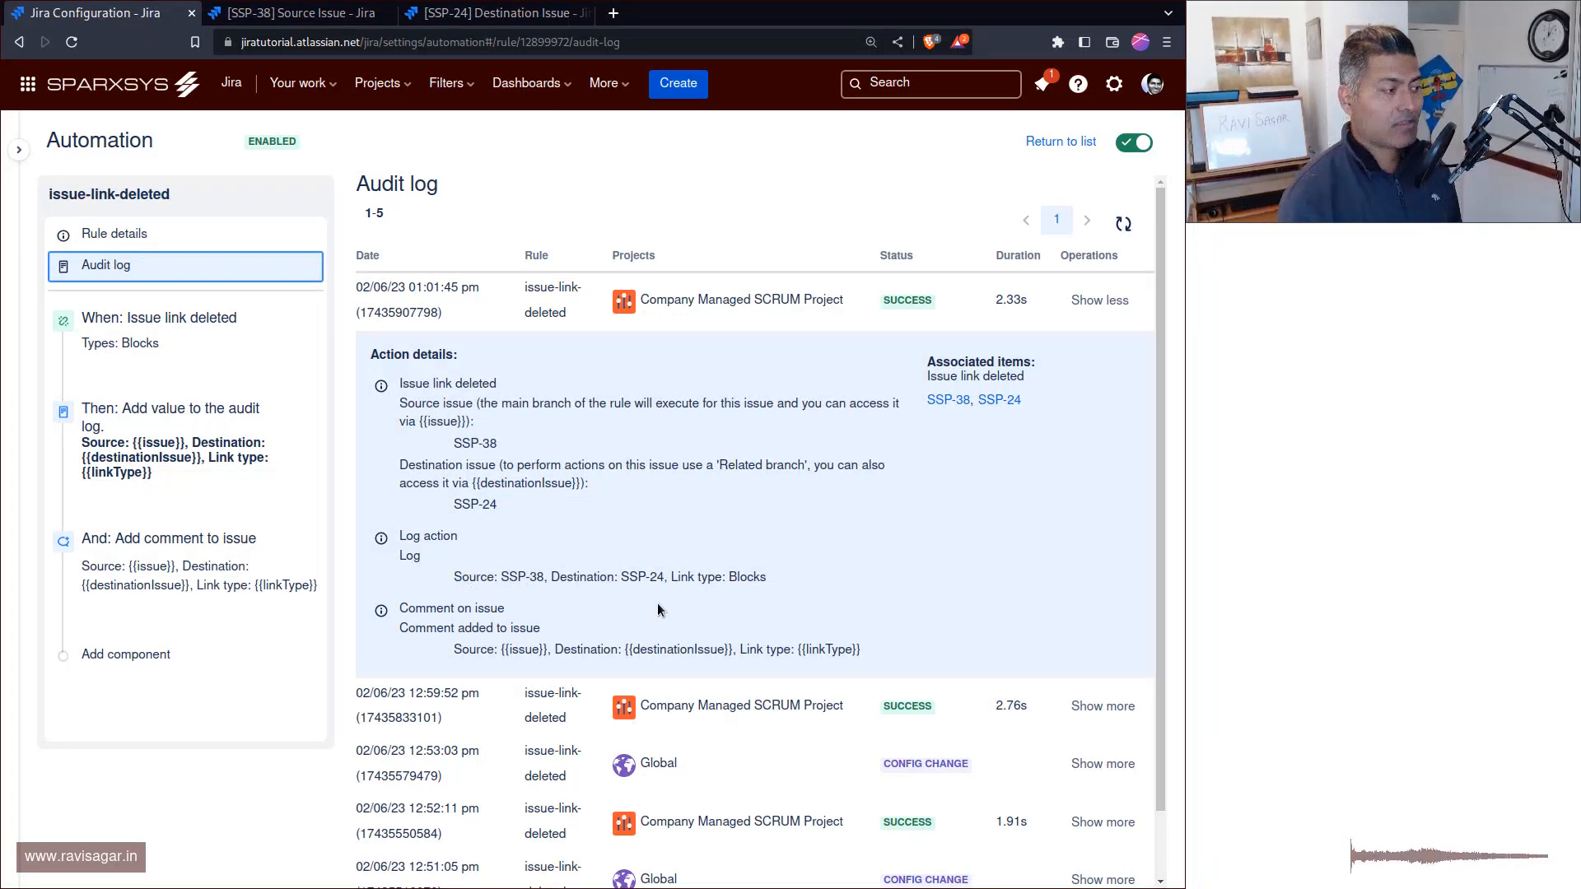
left_click_drag(668, 577, 770, 580)
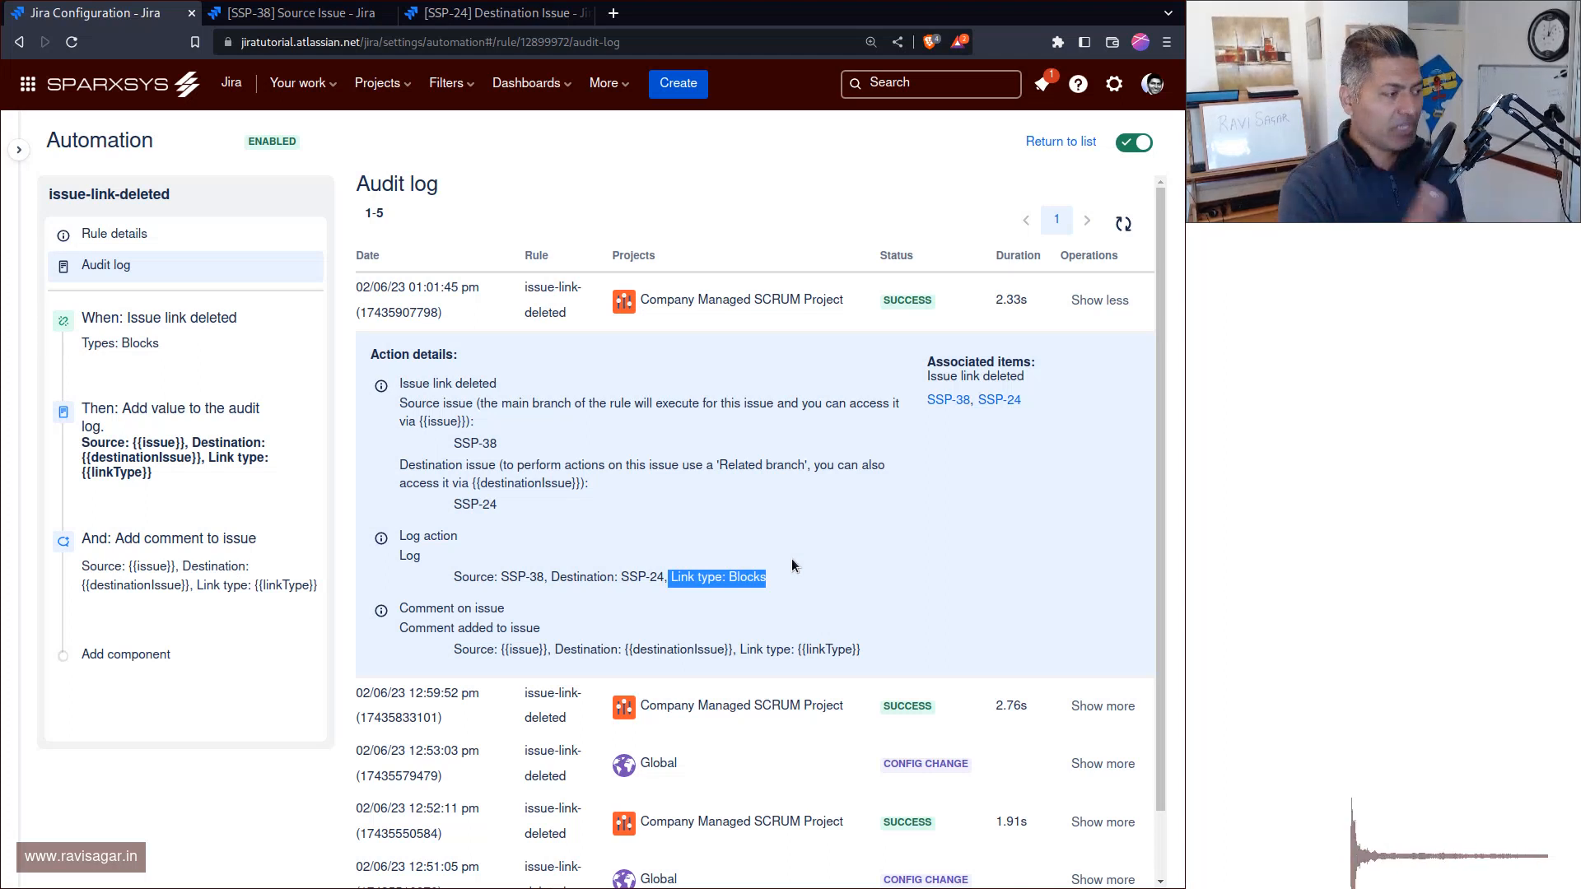
Step: Check the automation comment on Source Issue SSP-38, and disable the issue-link-deleted rule before returning to the rules list
key("ctrl+Tab")
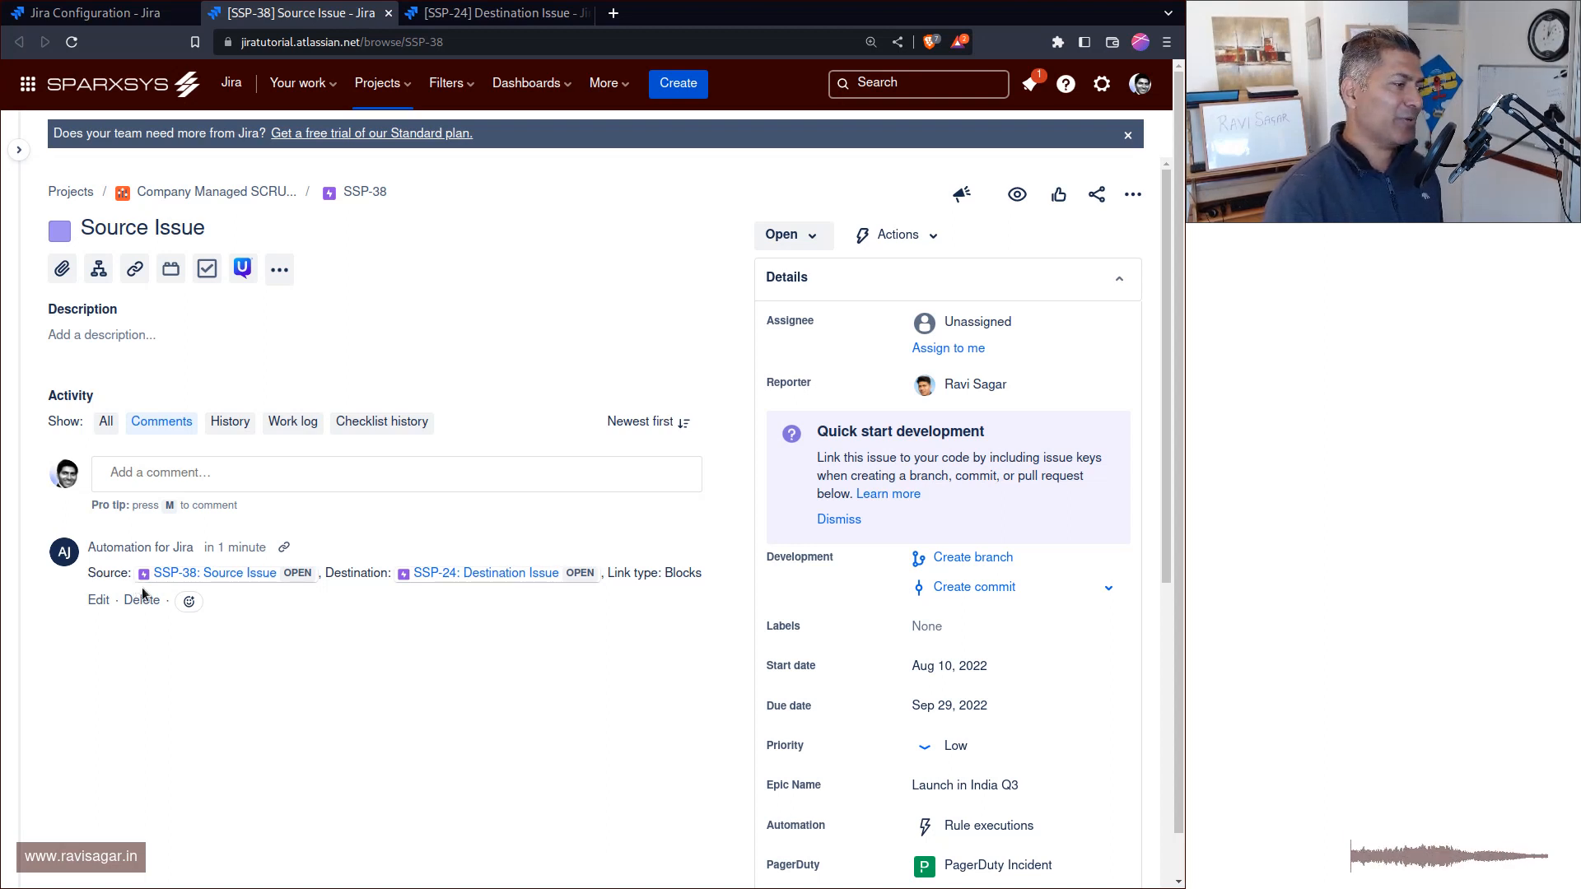
left_click(150, 22)
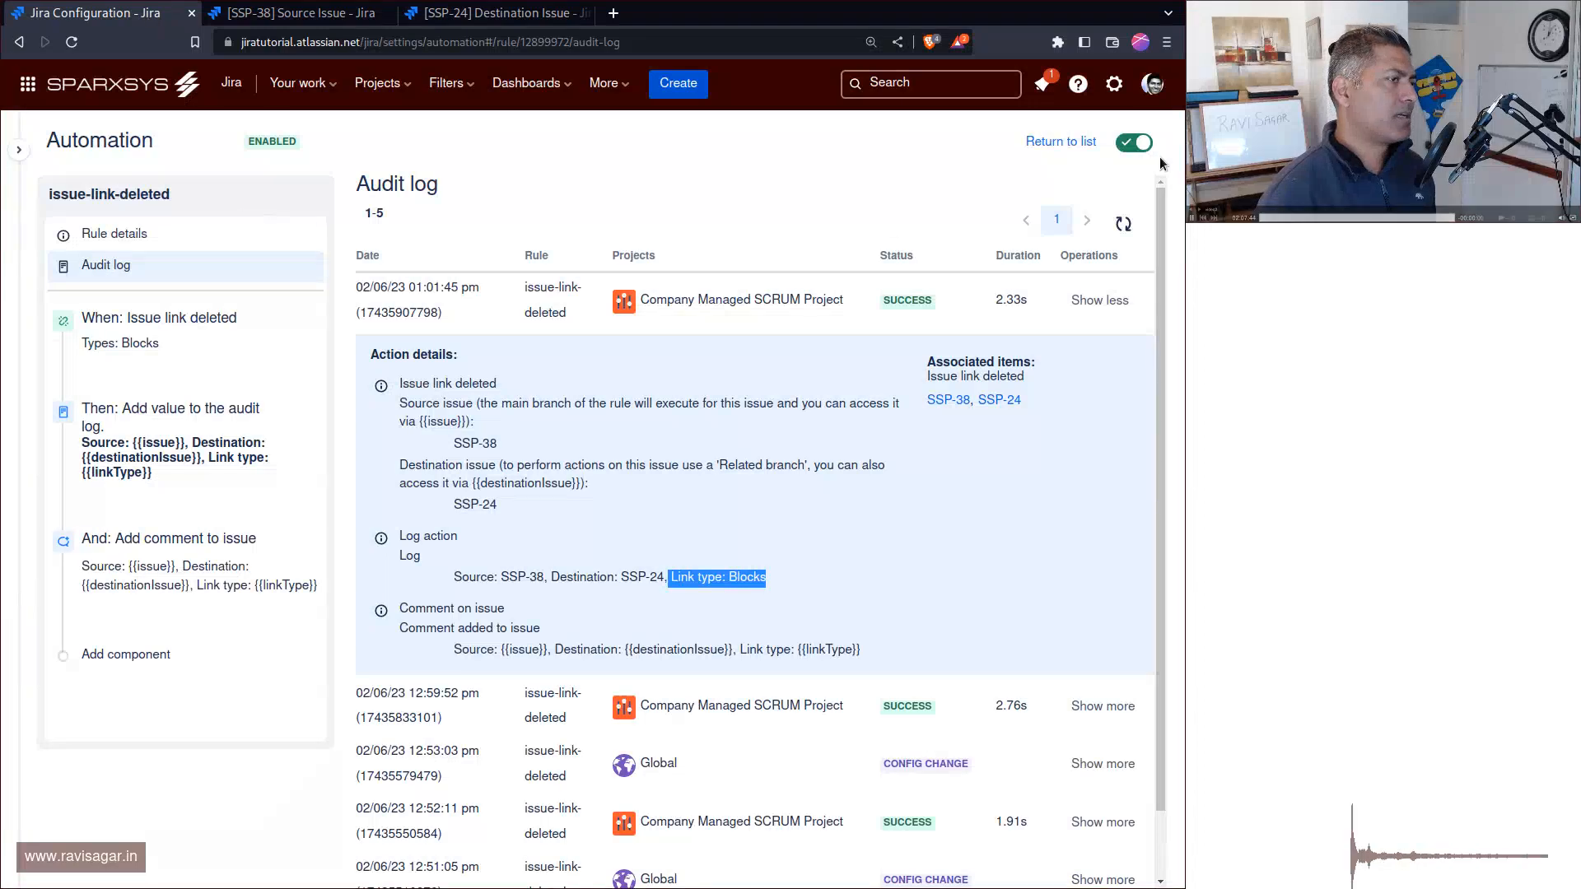
left_click(1061, 141)
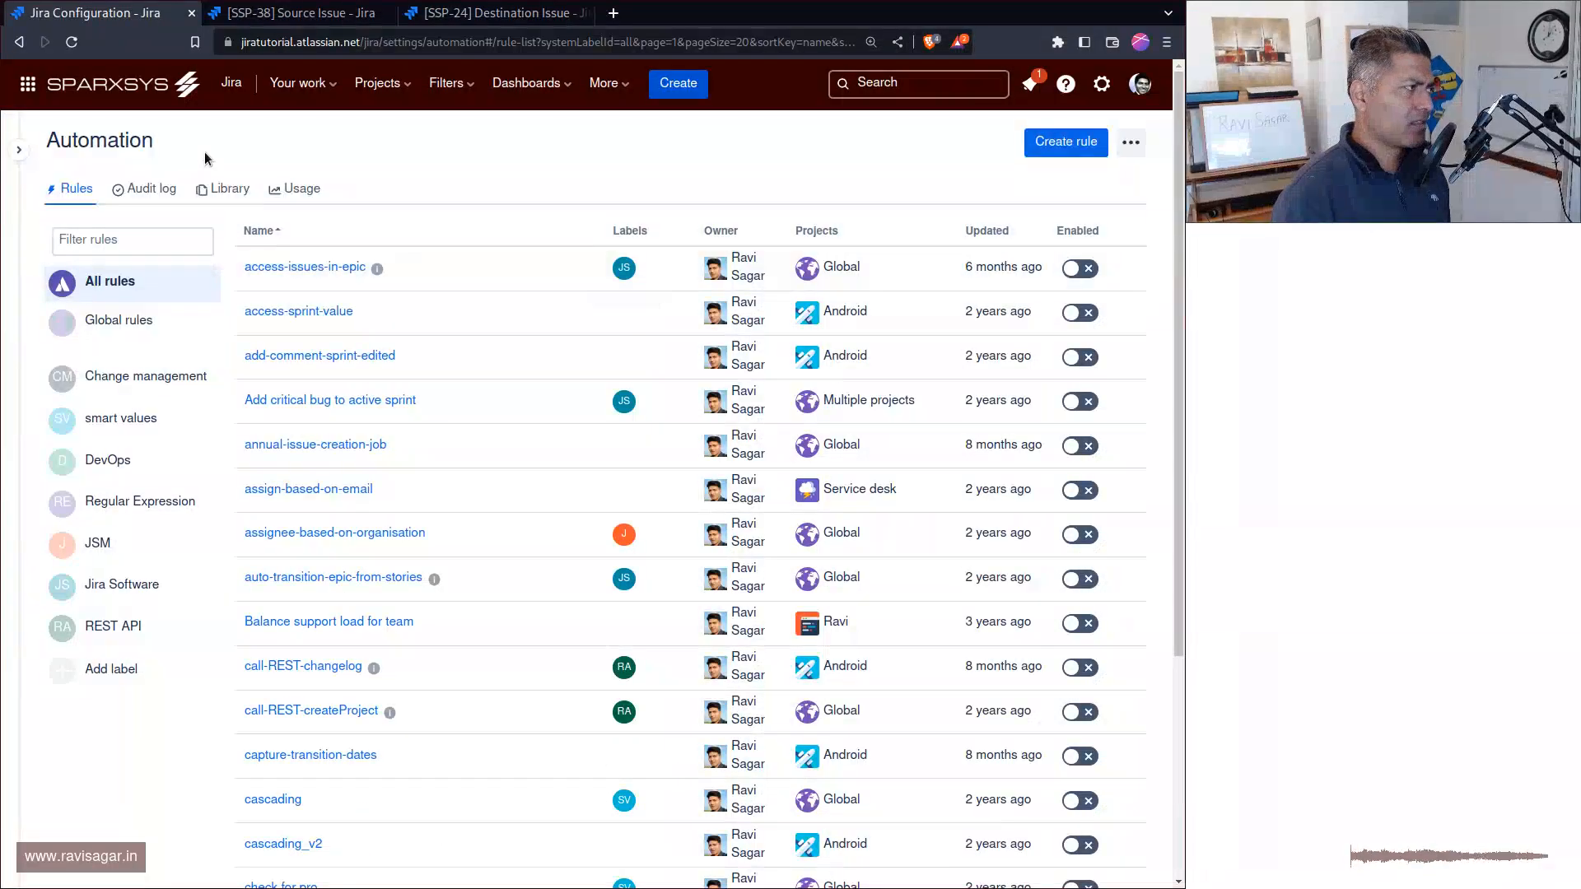
Step: Filter the automation rules by "delete" and examine the trigger and comment action of the older issuelink-deleted rule
left_click(145, 240)
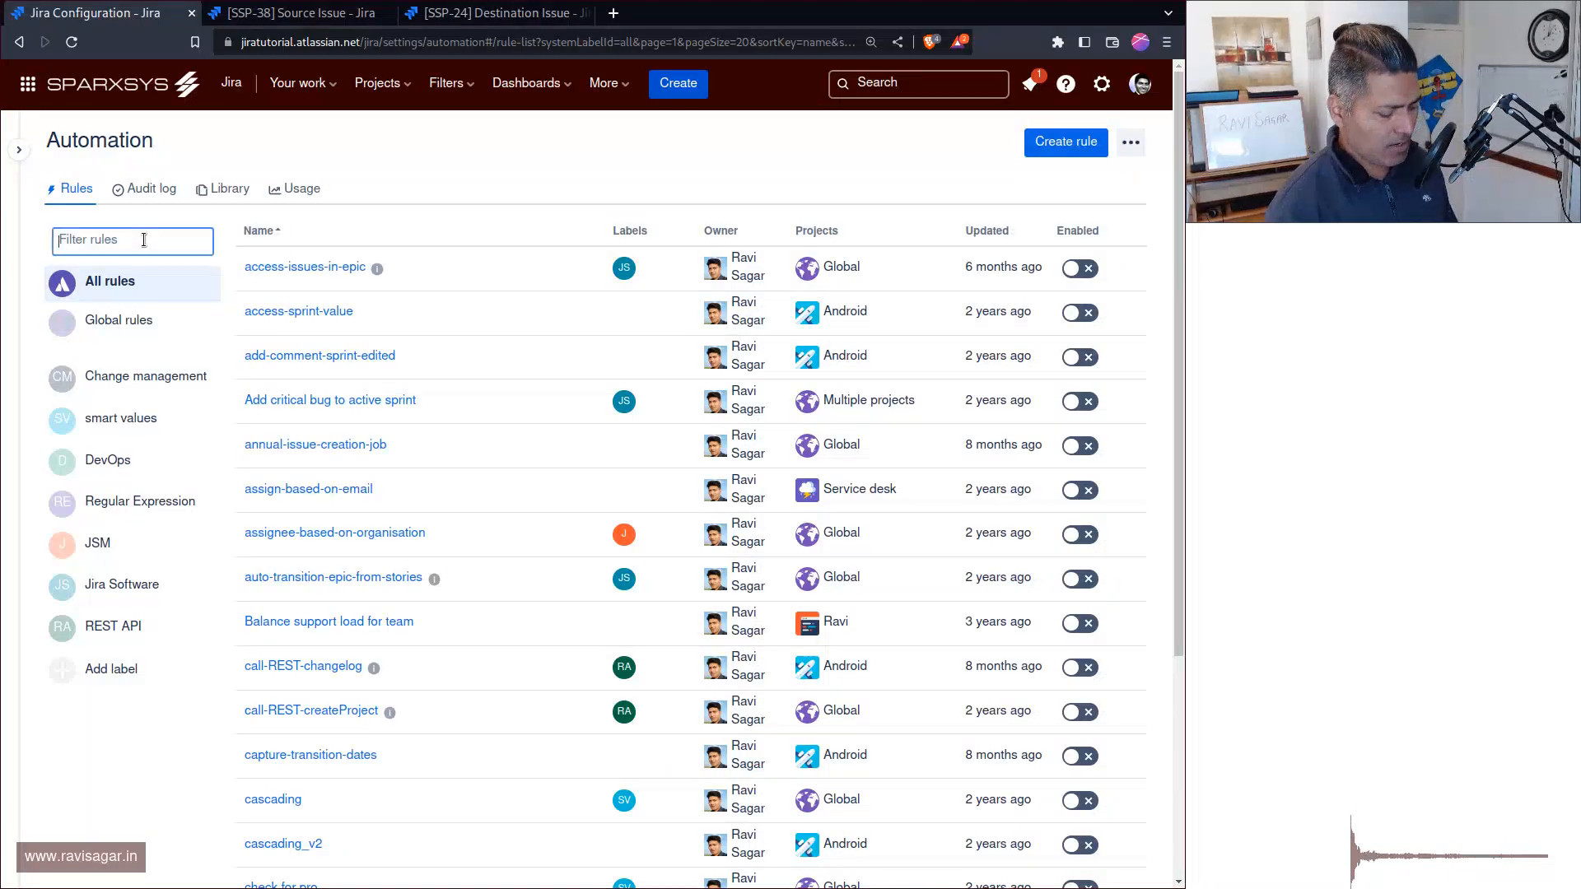
type("delete")
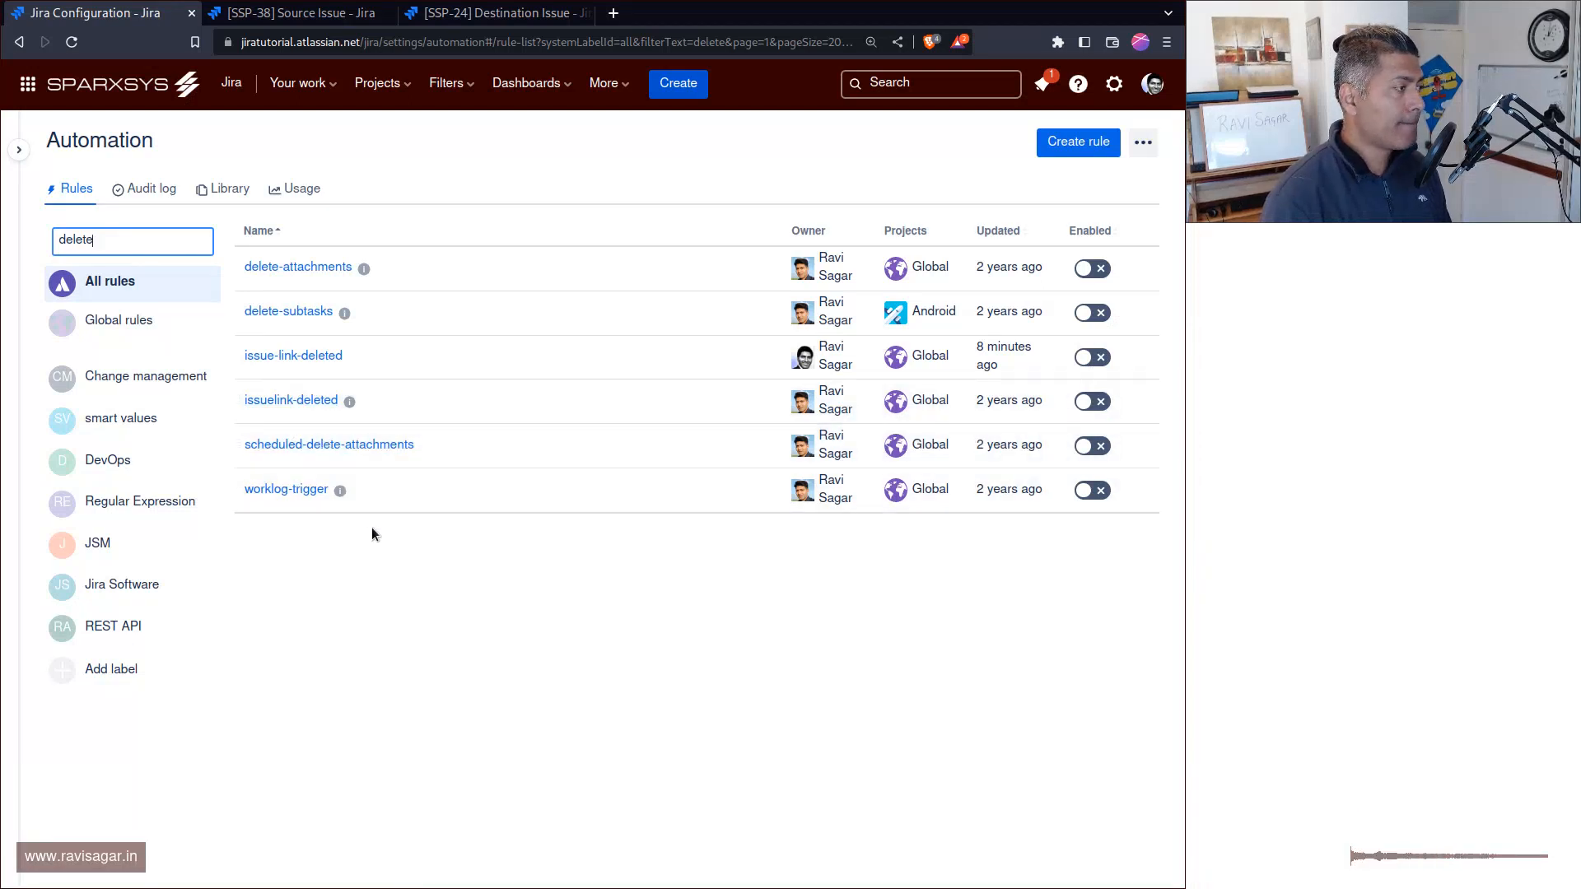
left_click(290, 401)
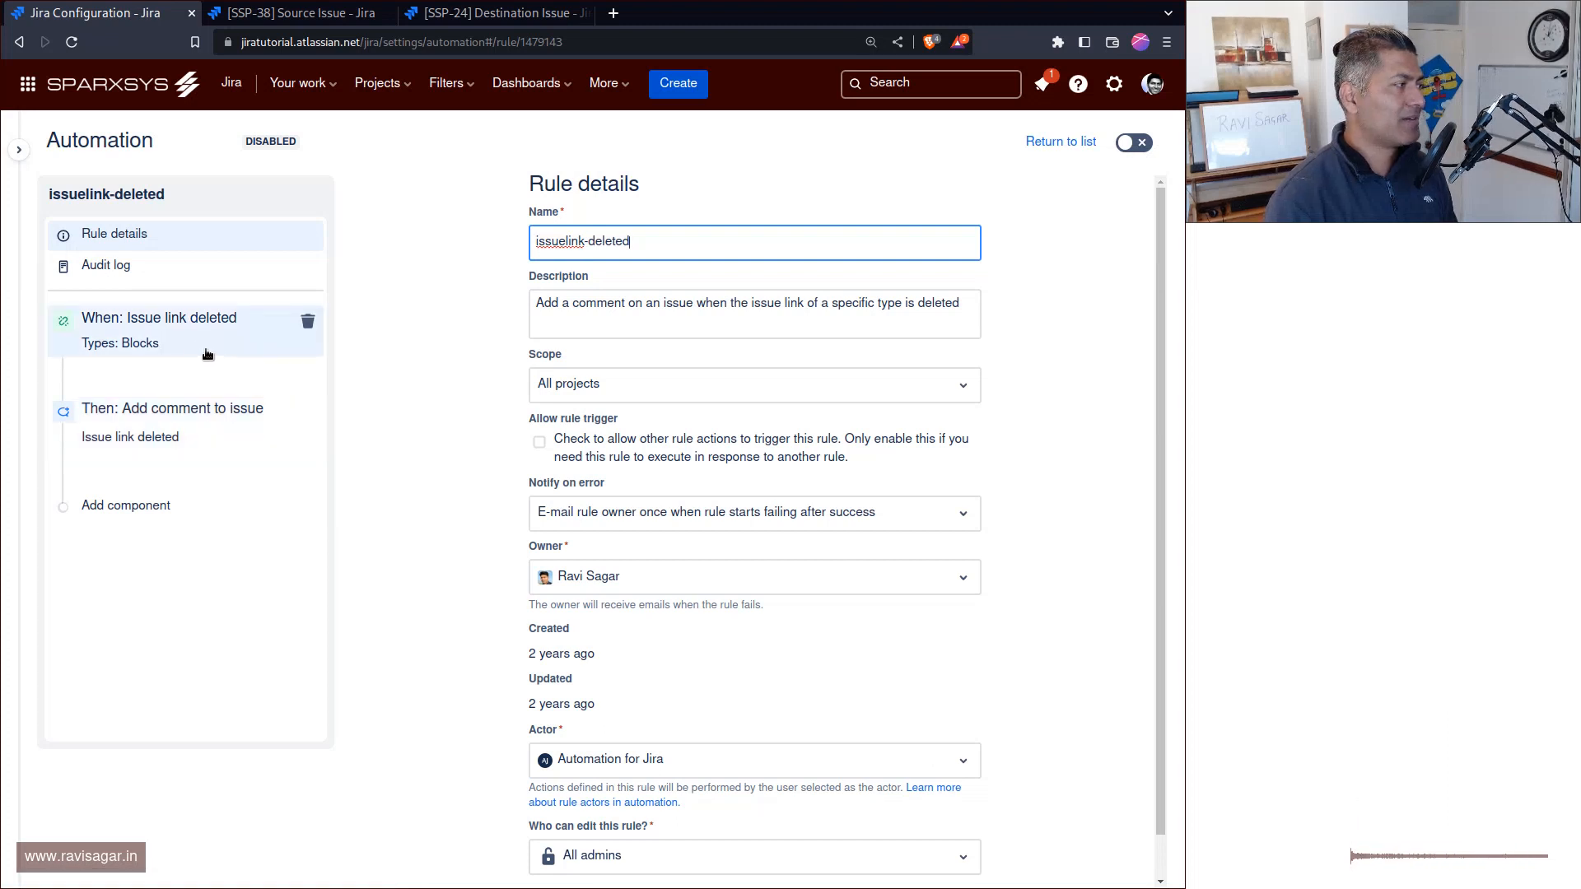
left_click(195, 408)
left_click(187, 332)
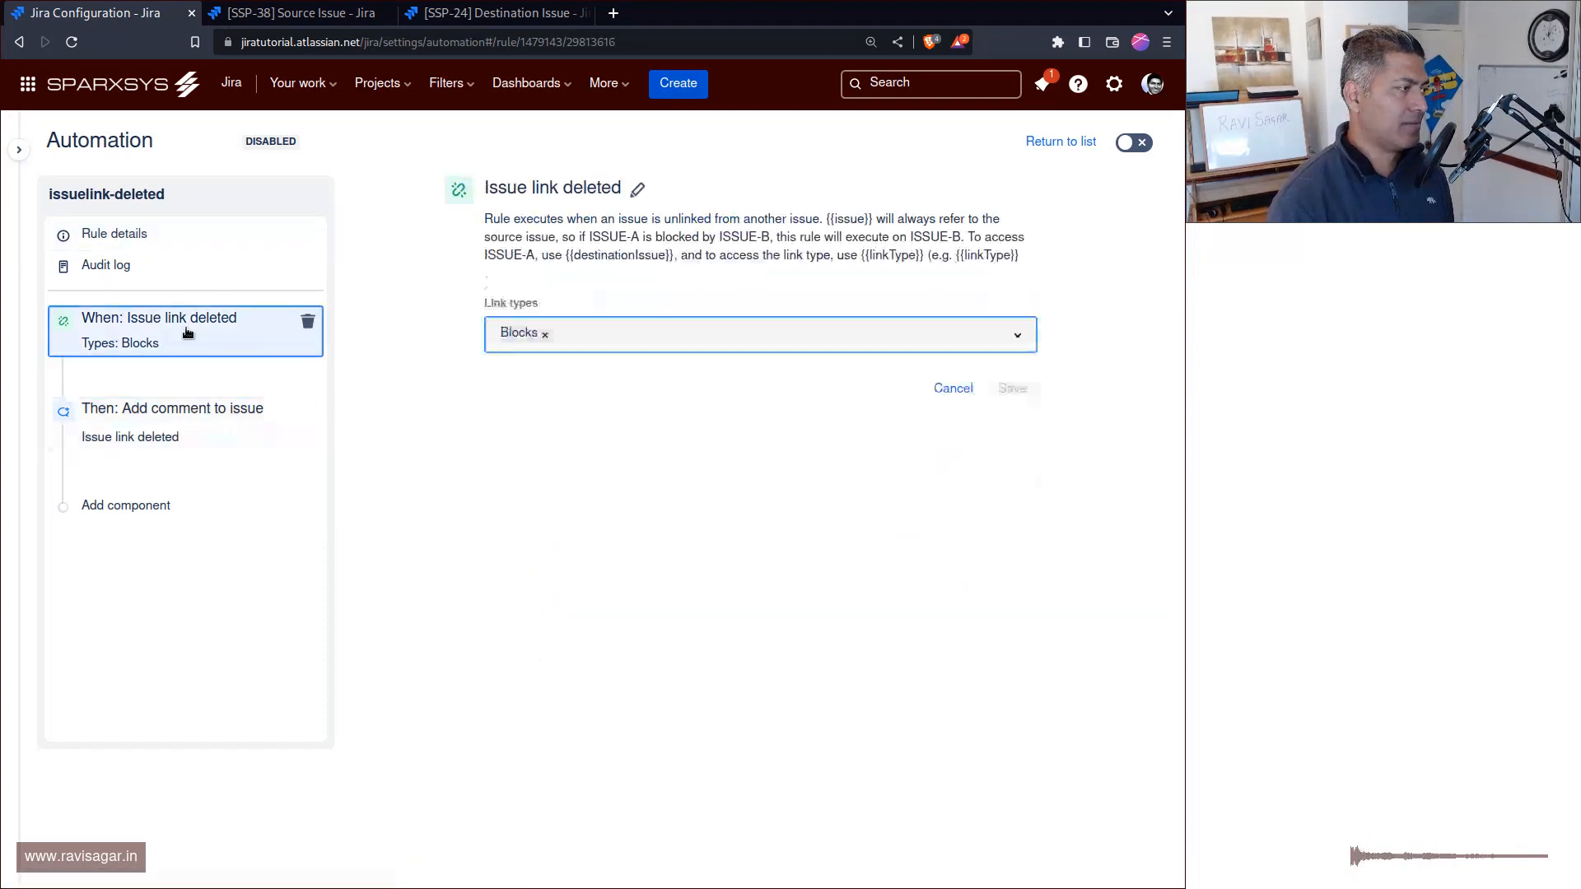
left_click(951, 389)
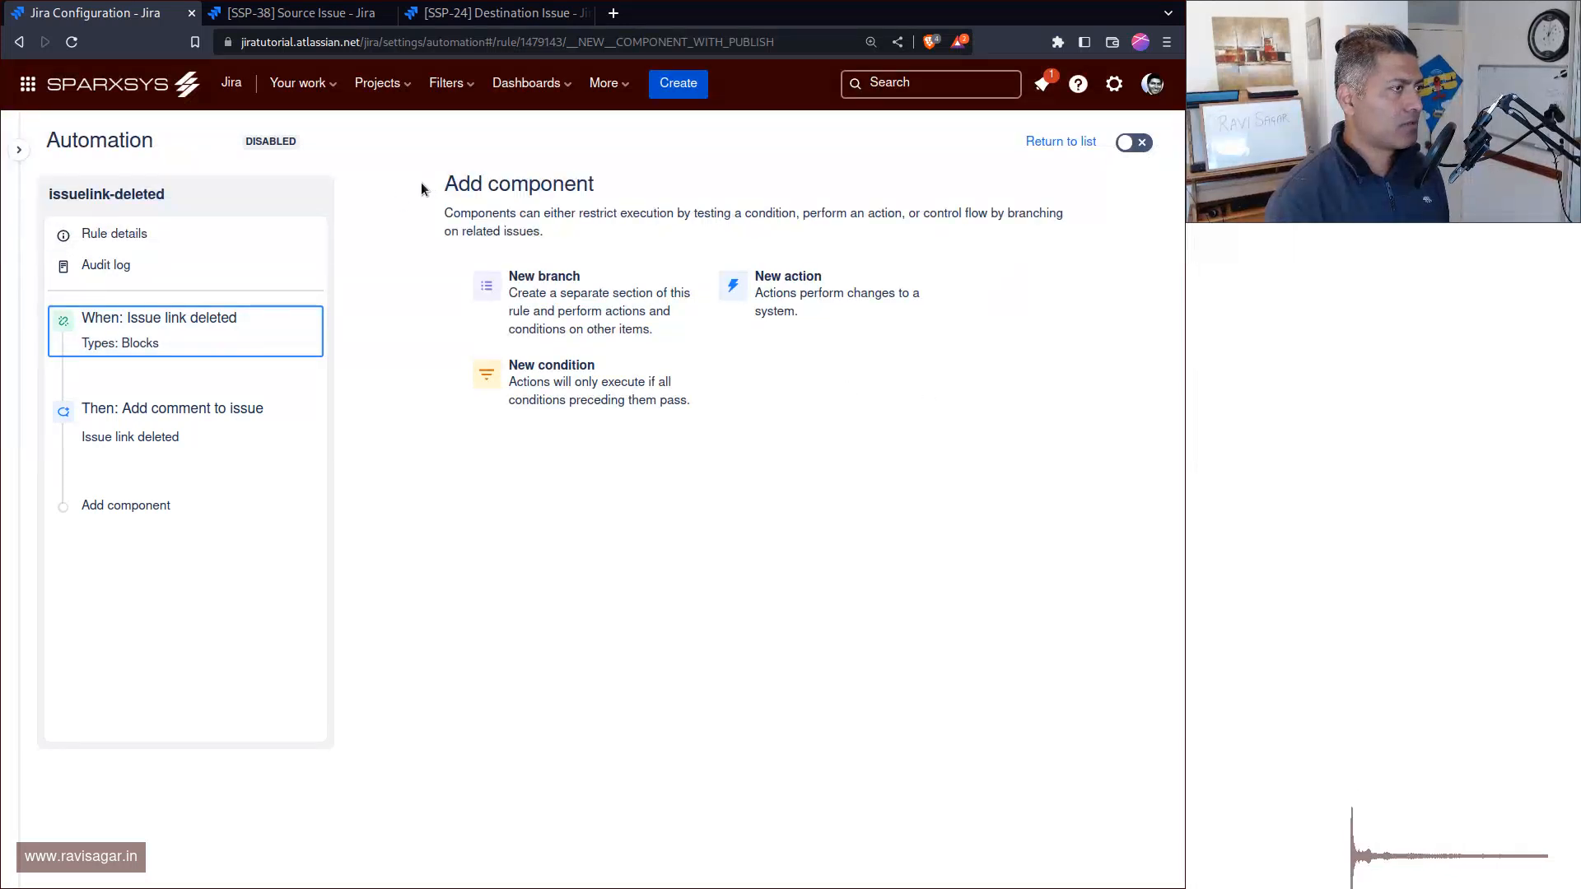
left_click(1070, 144)
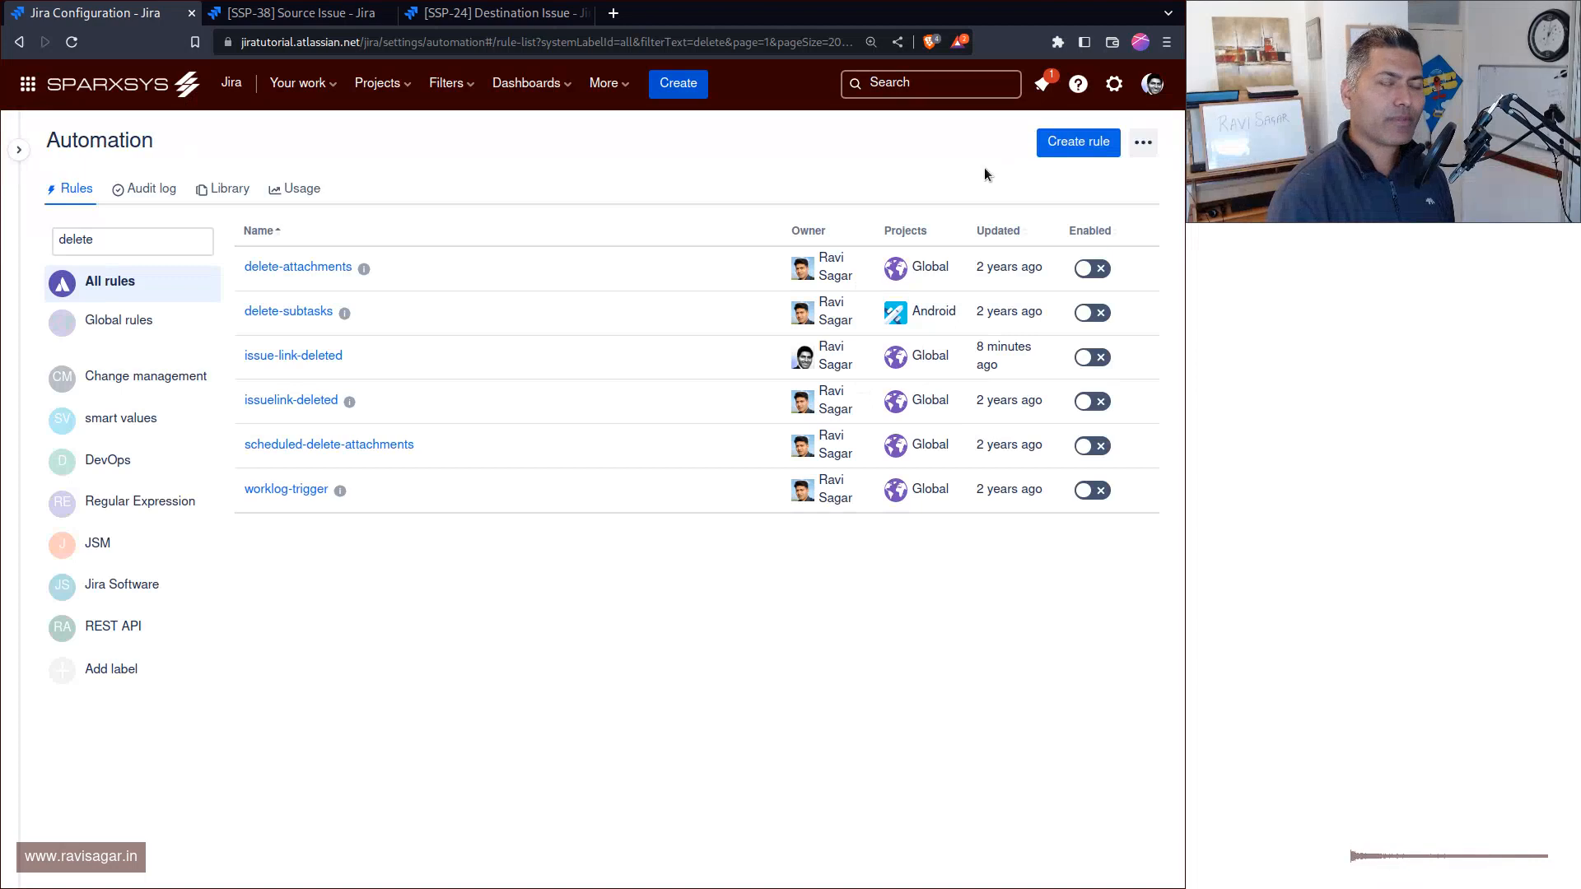
Step: Reopen the issue-link-deleted rule and examine the smart values in its audit log message
left_click(312, 359)
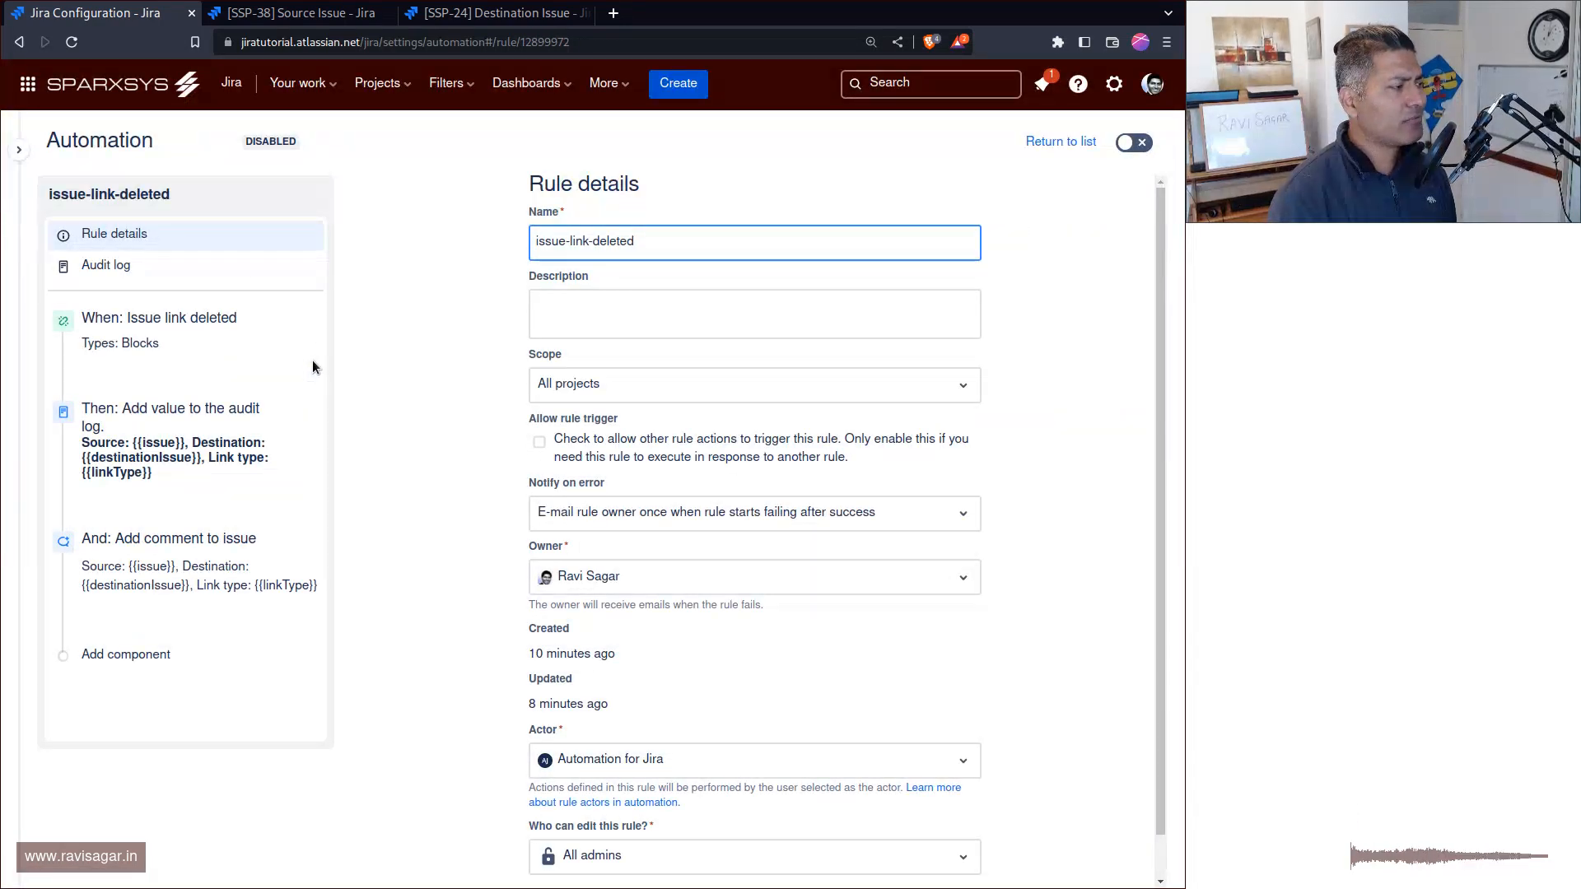
left_click(175, 451)
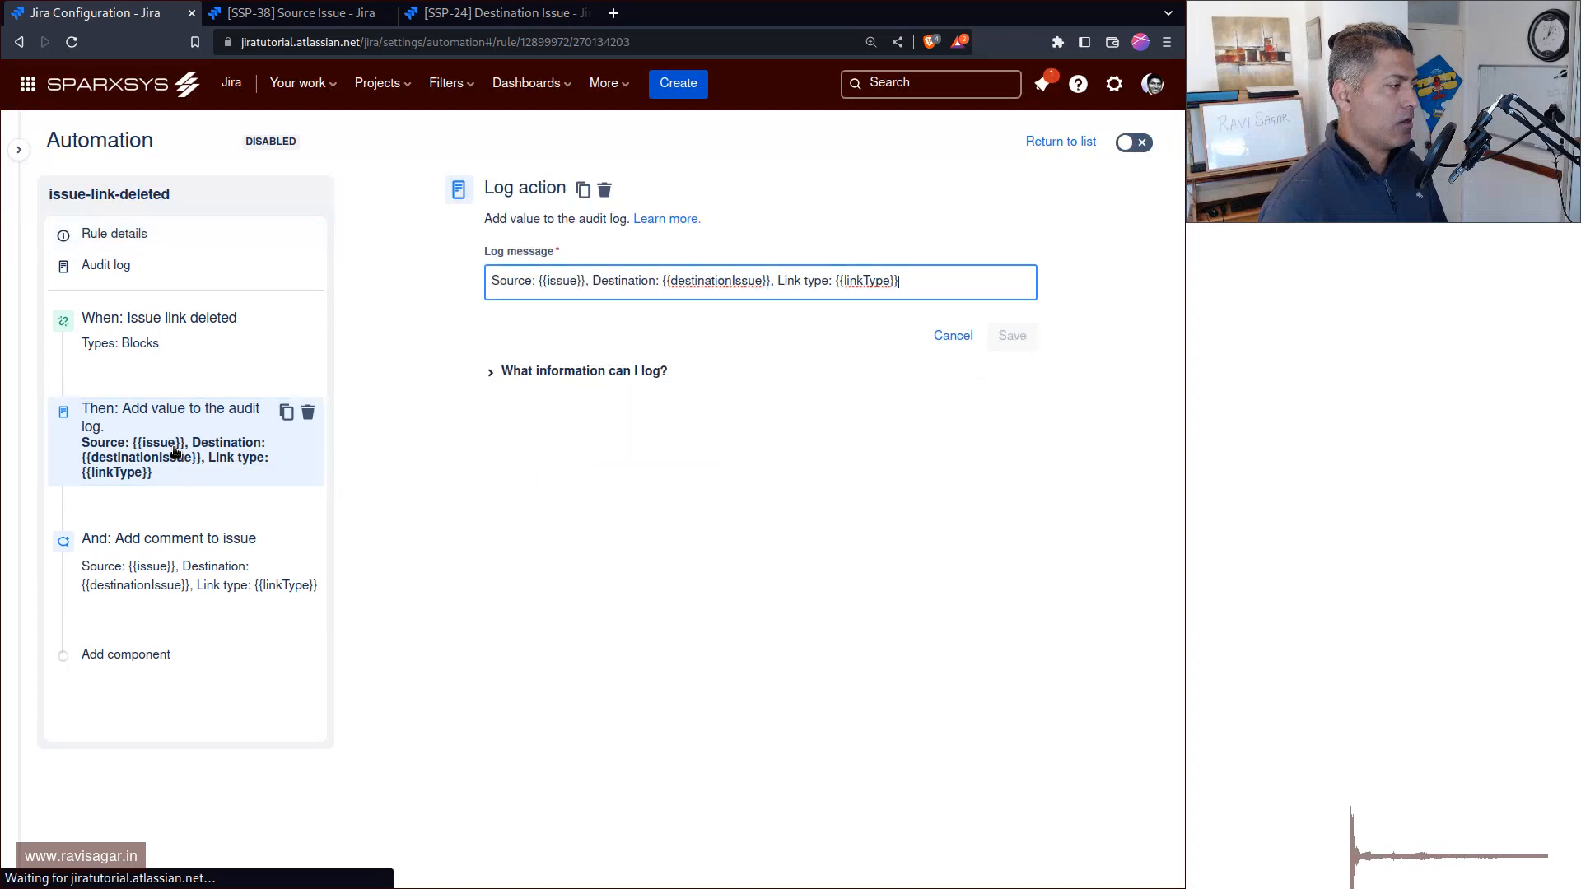